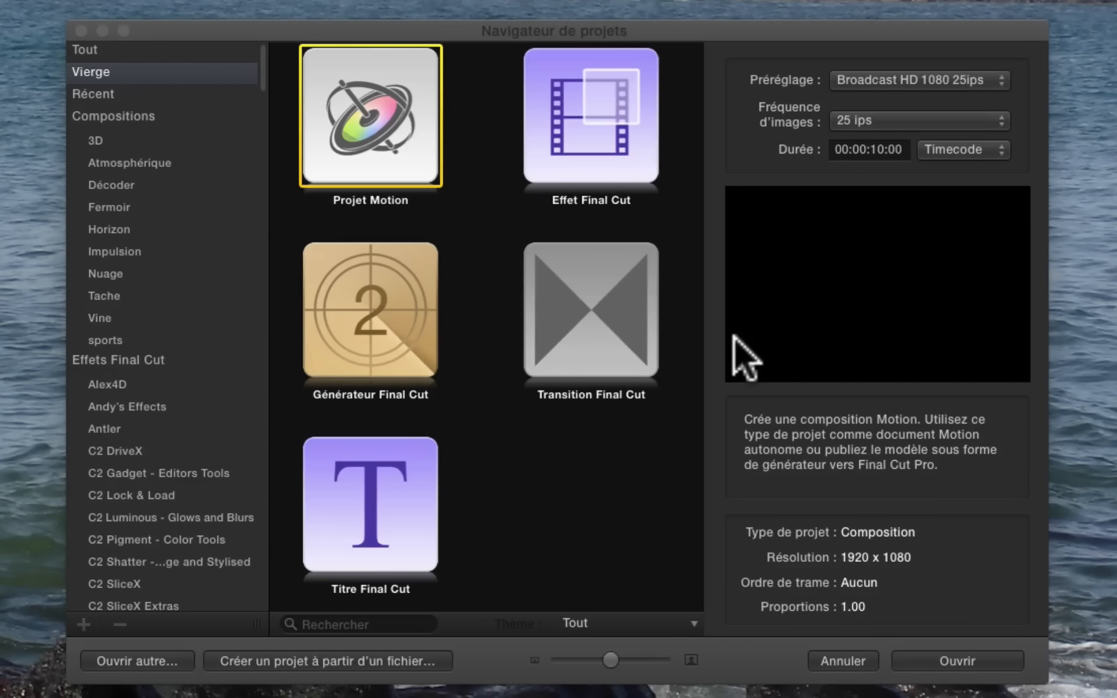
# - Create a blank Motion project with the Broadcast HD 1080 25ips preset and a 10-second duration
pyautogui.click(501, 204)
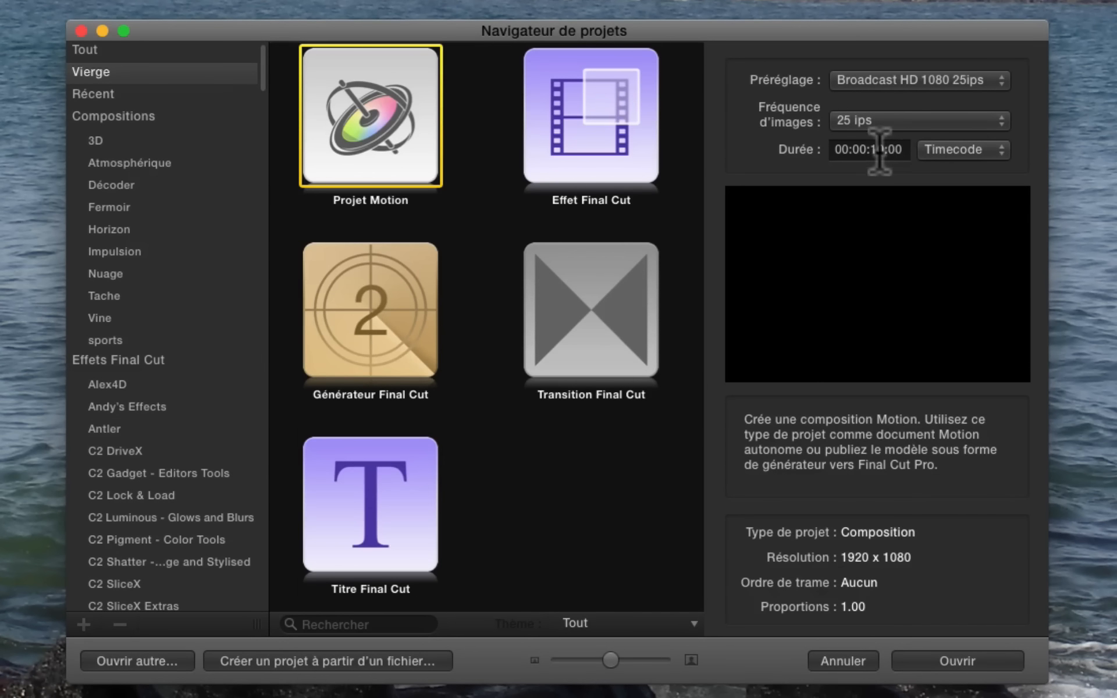
pyautogui.click(930, 666)
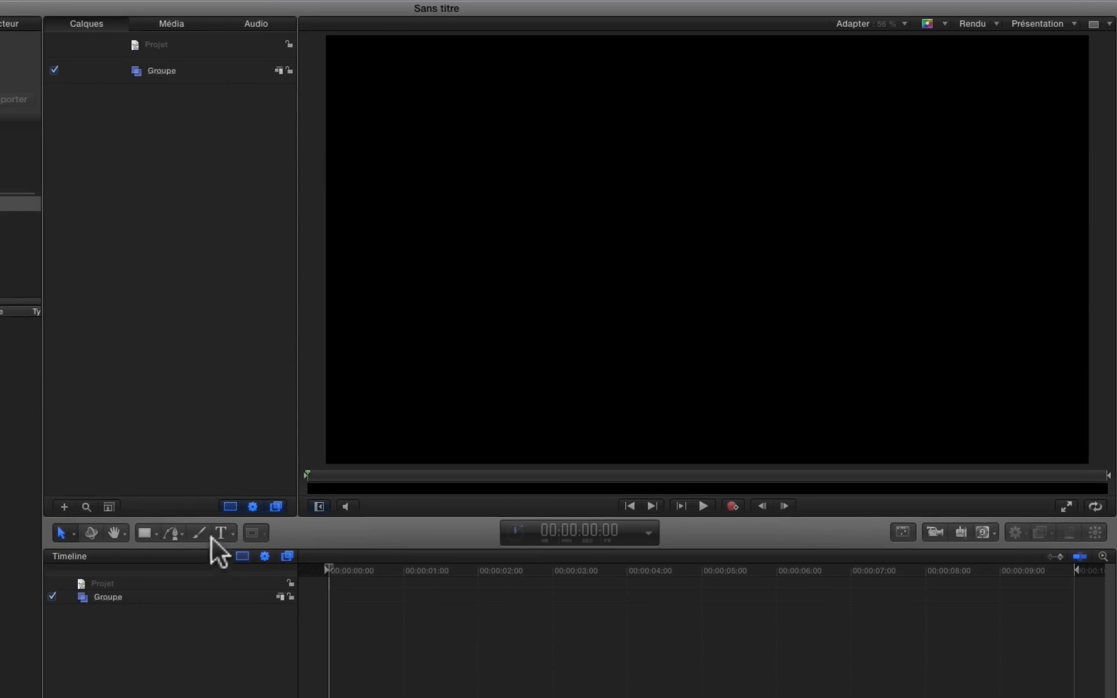
# - Add the text "Voila le début de mon texte manuscrit, il était une fois..." in the lower part of the canvas
pyautogui.click(220, 534)
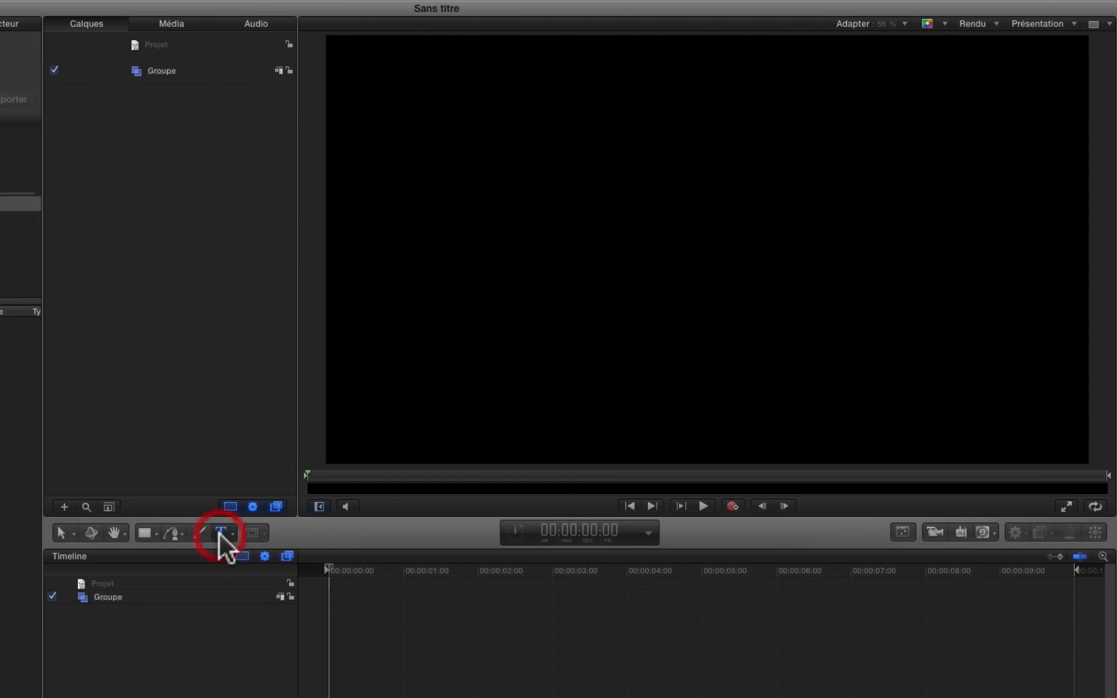
pyautogui.click(473, 418)
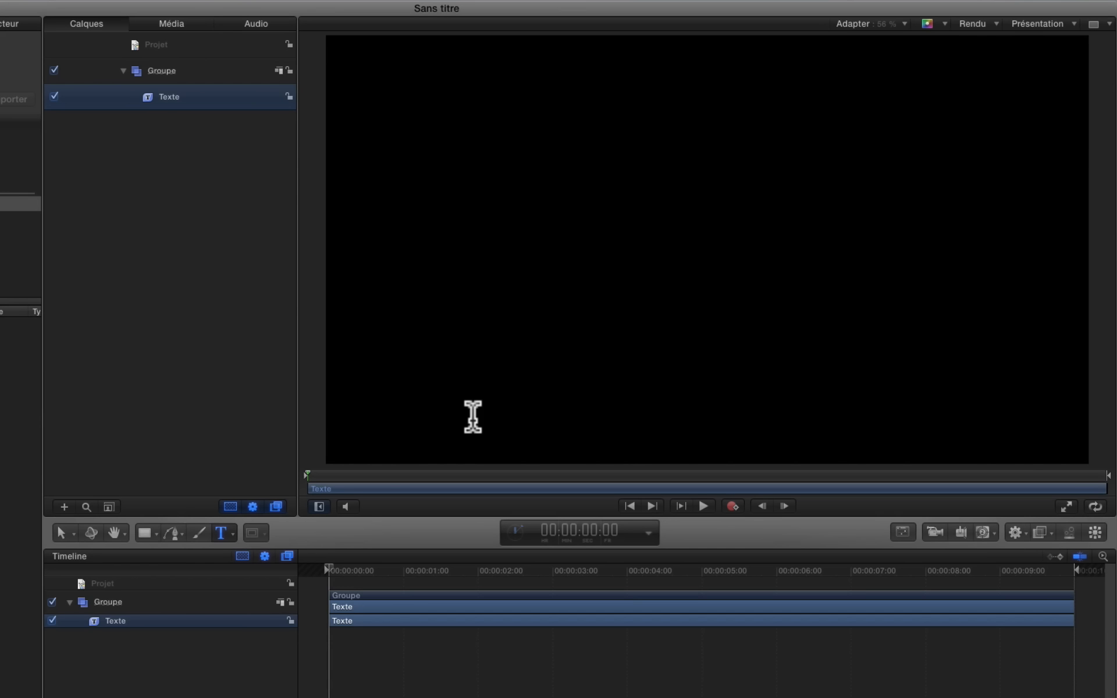
pyautogui.write('Voila le début de mon texte manuscrit, il était une fois...')
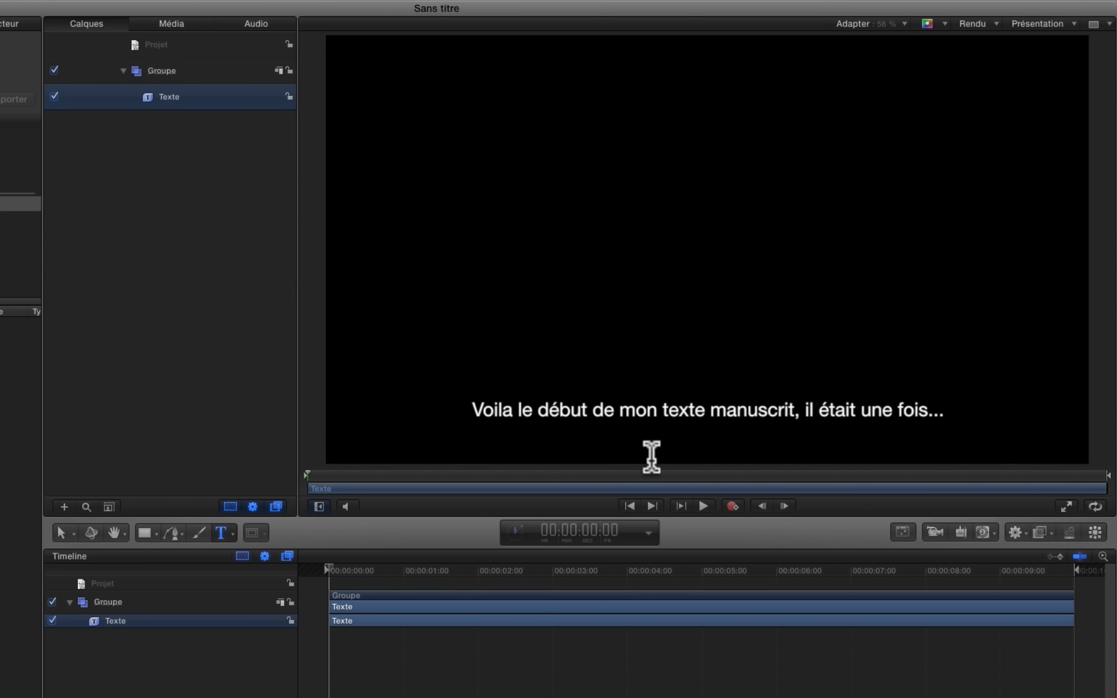
pyautogui.click(60, 533)
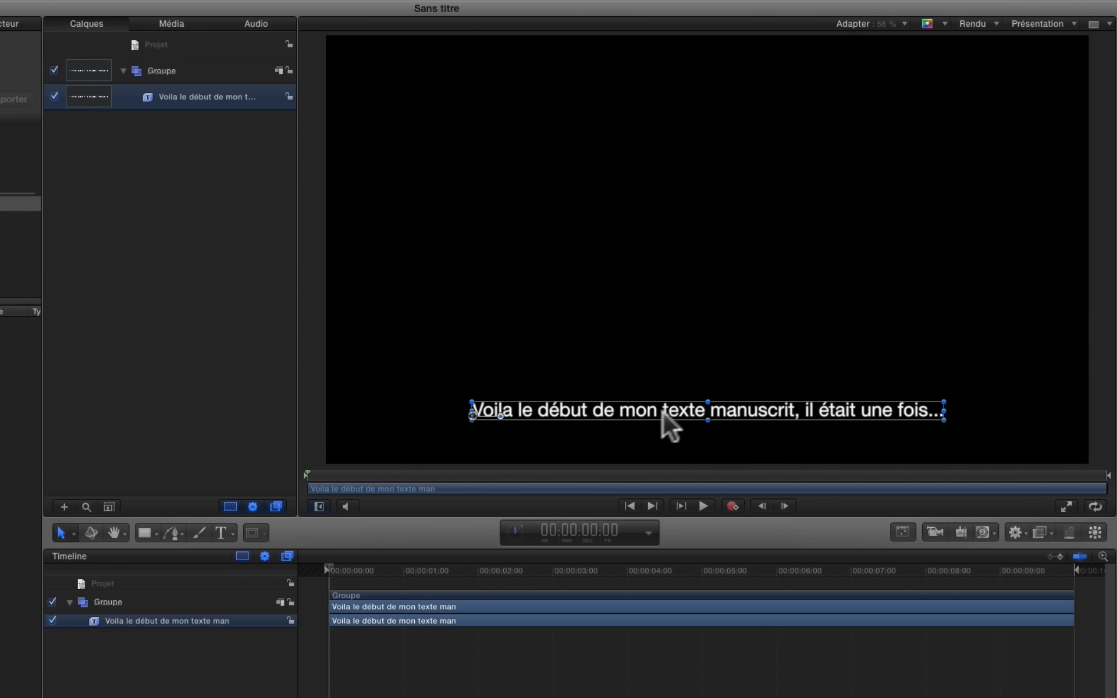
pyautogui.moveTo(665, 417); pyautogui.dragTo(660, 411)
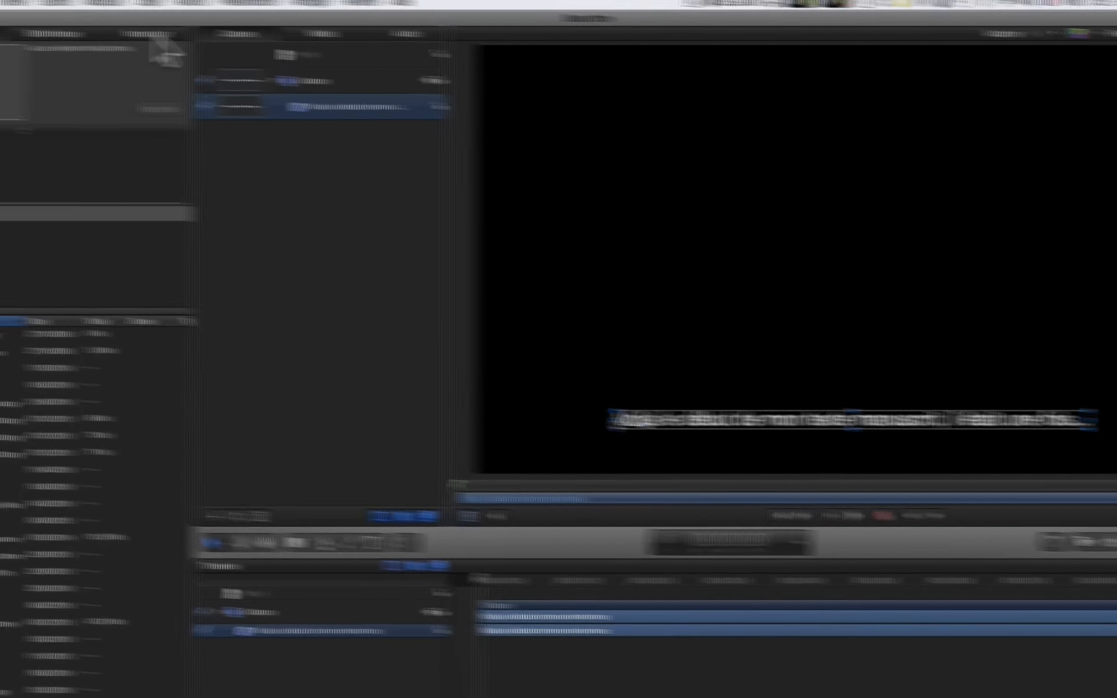
# - With the head-up display shown, set the text size to 54 and shift the text slightly left
pyautogui.click(8, 24)
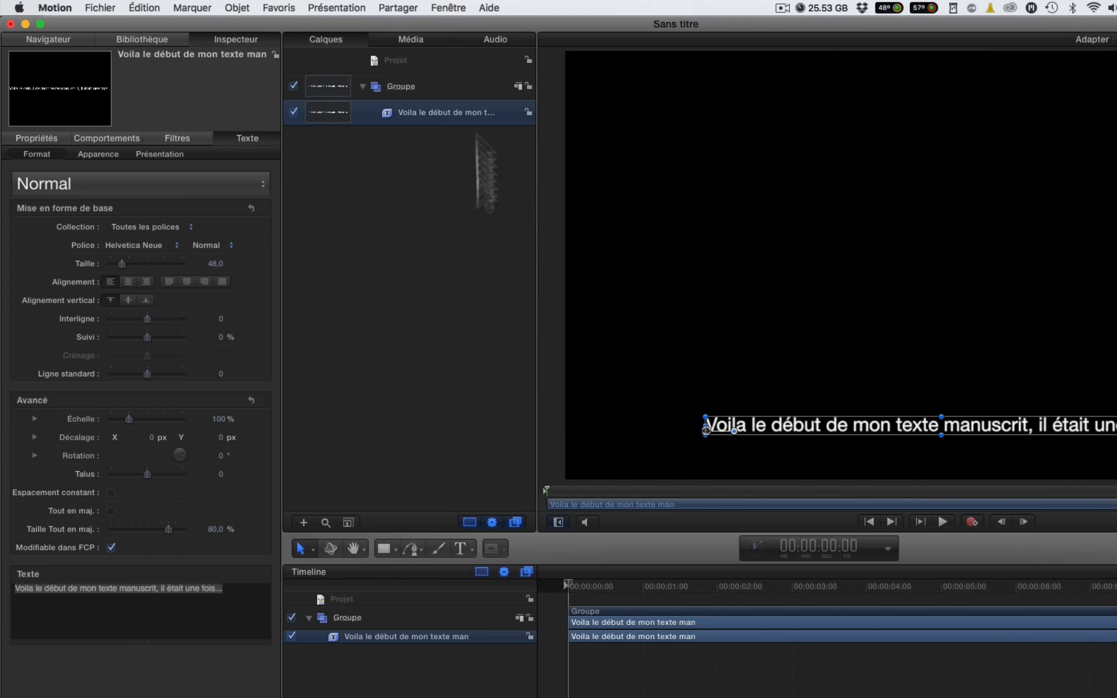
pyautogui.click(448, 8)
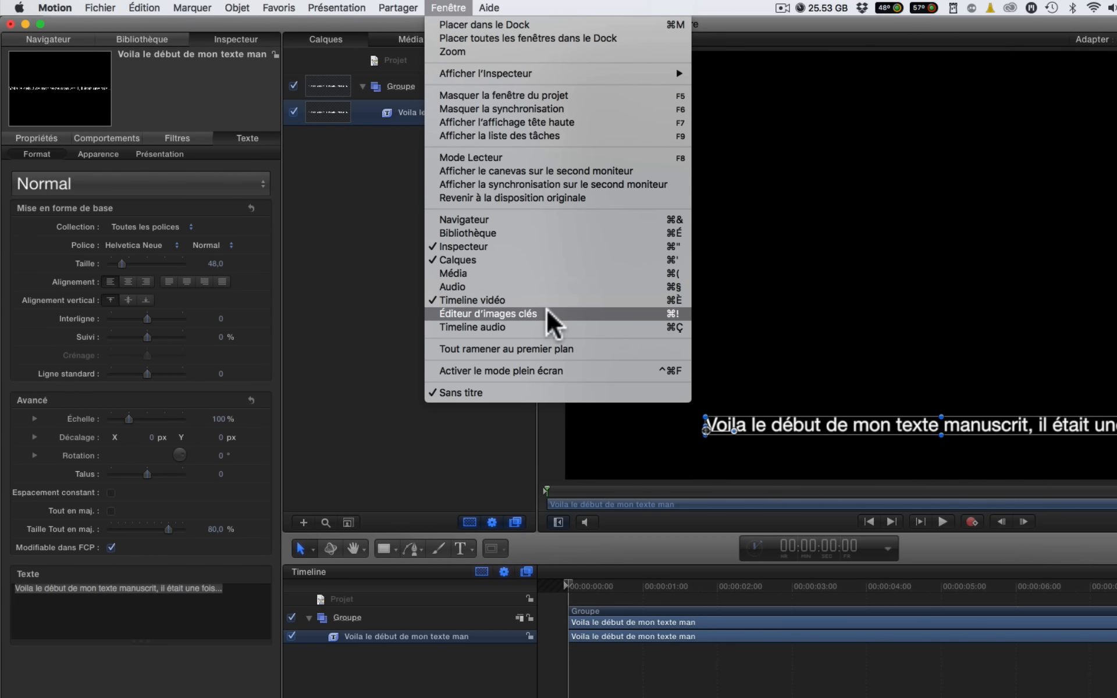
pyautogui.click(460, 123)
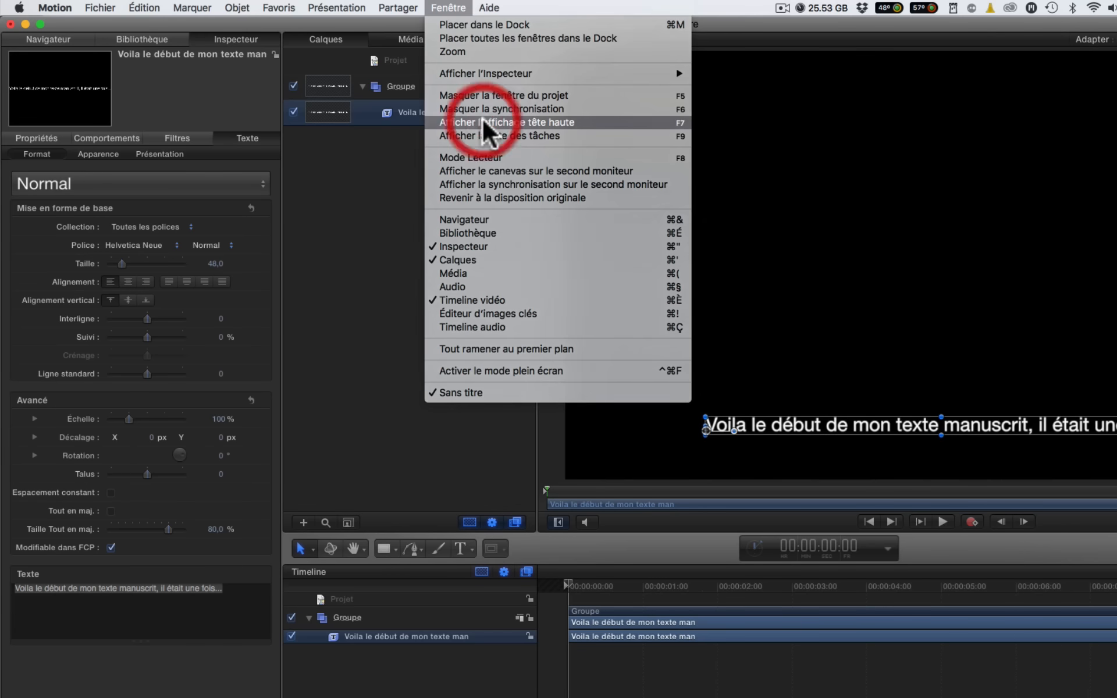
pyautogui.moveTo(398, 305); pyautogui.dragTo(403, 215)
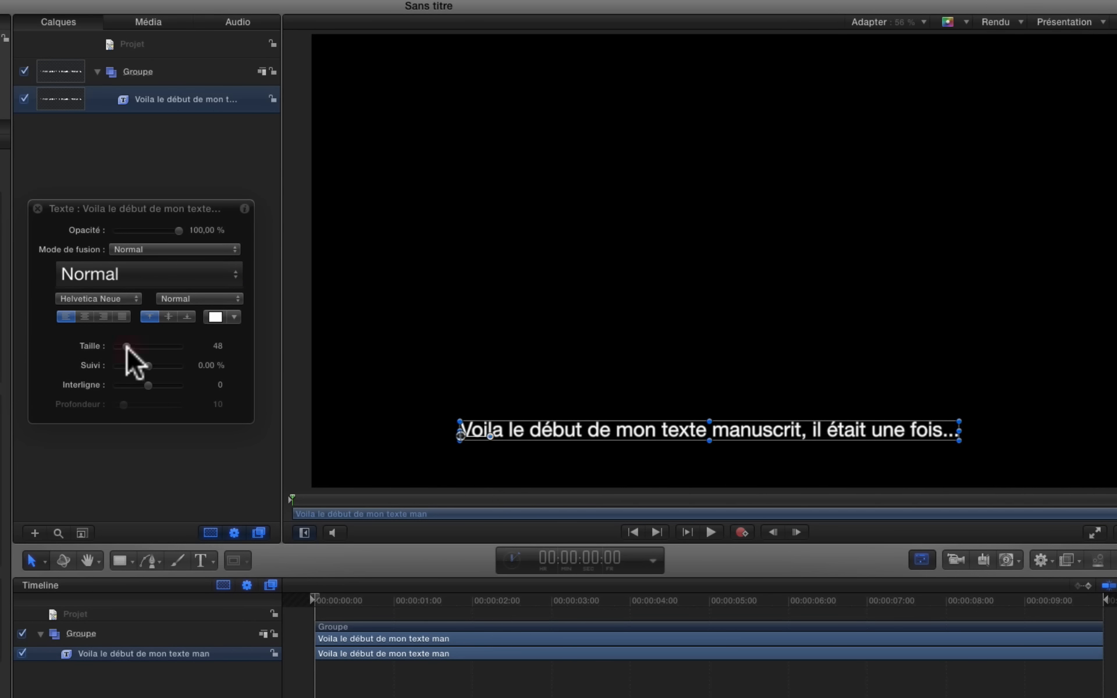
pyautogui.moveTo(128, 348); pyautogui.dragTo(129, 347)
pyautogui.moveTo(459, 440); pyautogui.dragTo(414, 438)
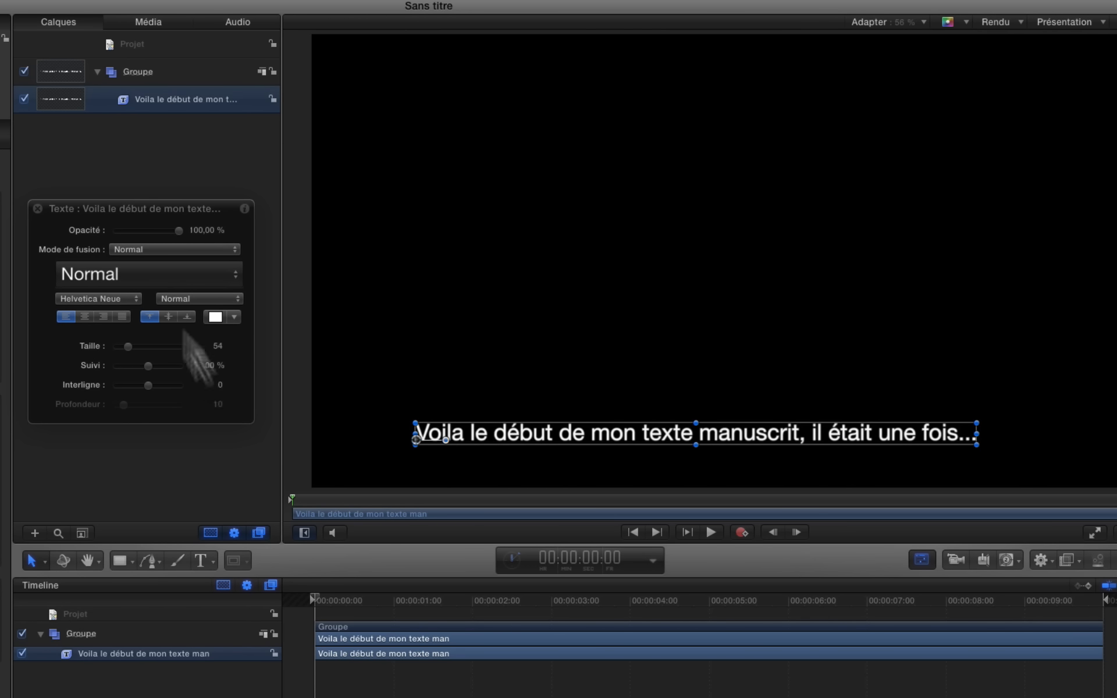
# - Change the text's font to Mistral and enlarge it to size 77
pyautogui.click(131, 296)
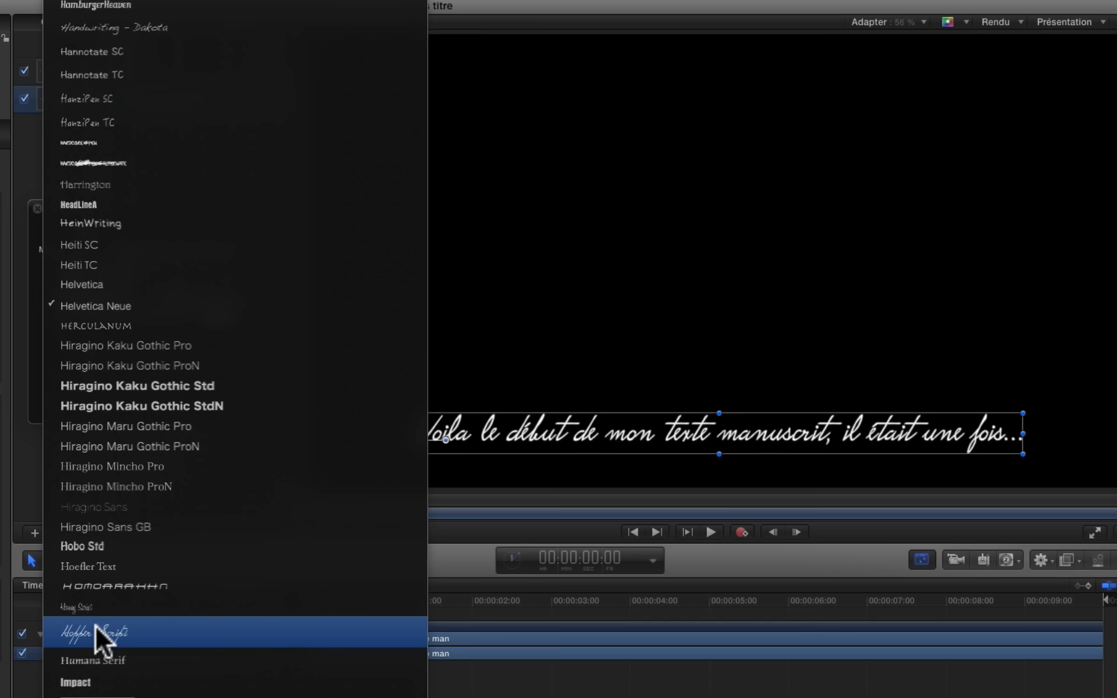
pyautogui.scroll(-10, 96, 626)
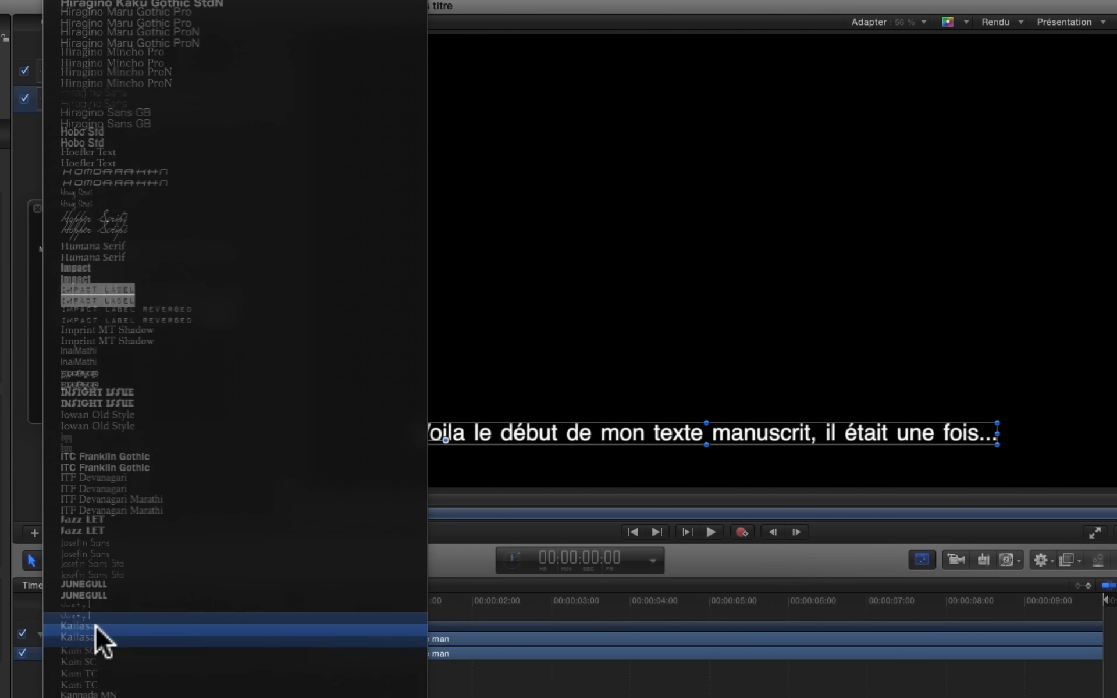
pyautogui.scroll(-12, 96, 627)
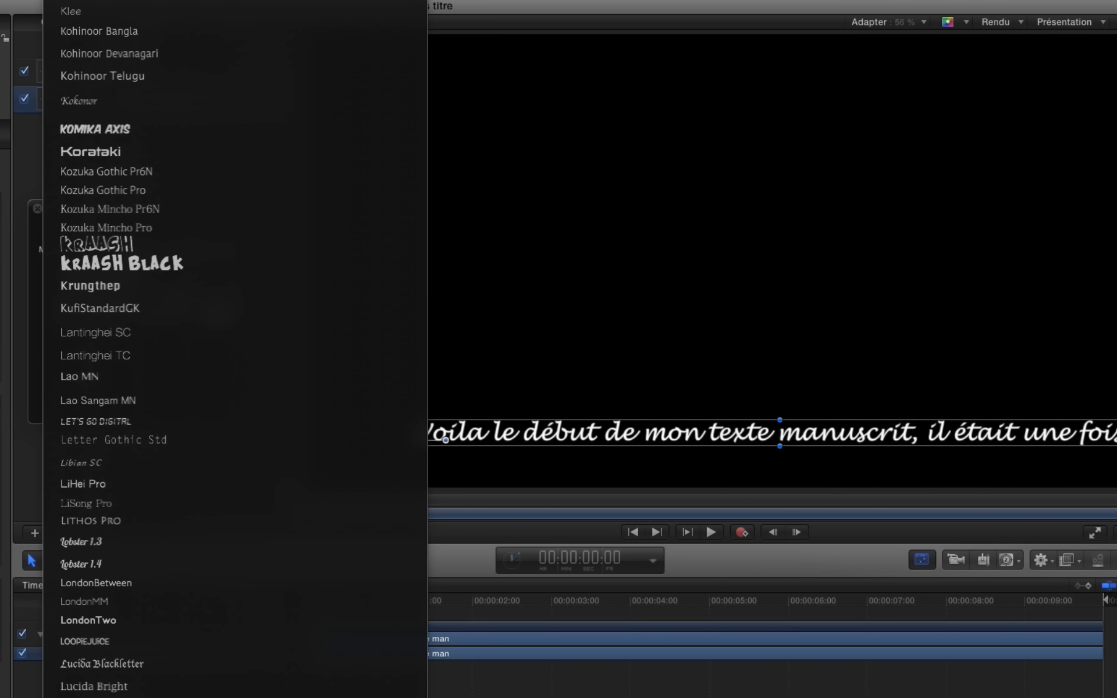
pyautogui.scroll(-7, 235, 350)
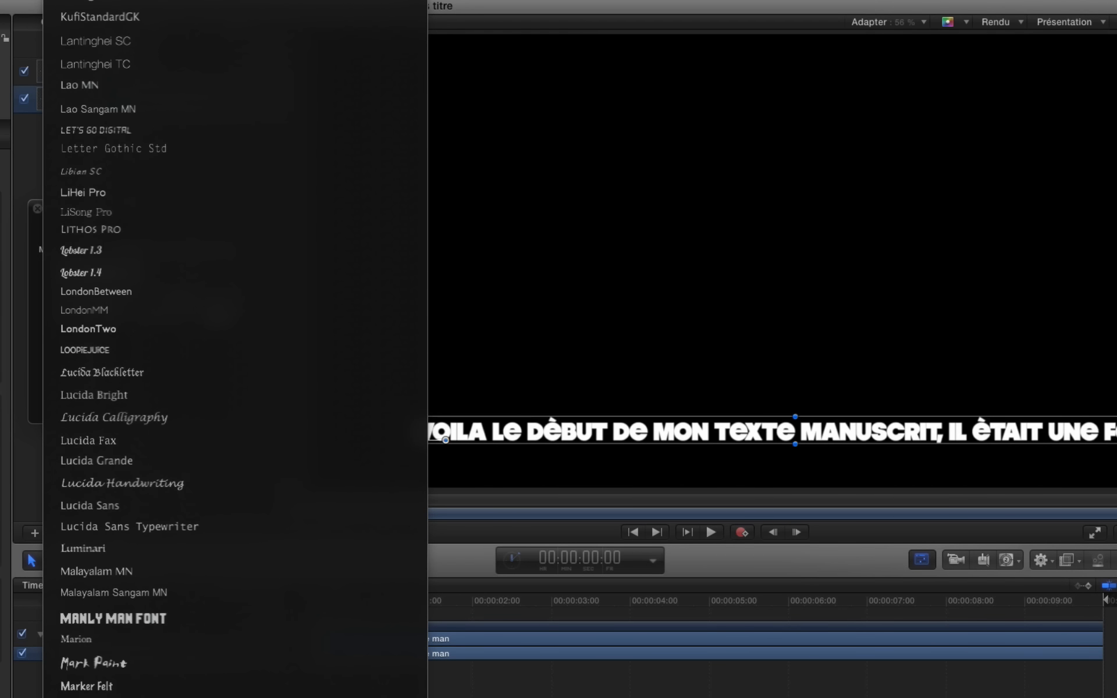
pyautogui.scroll(-5, 235, 350)
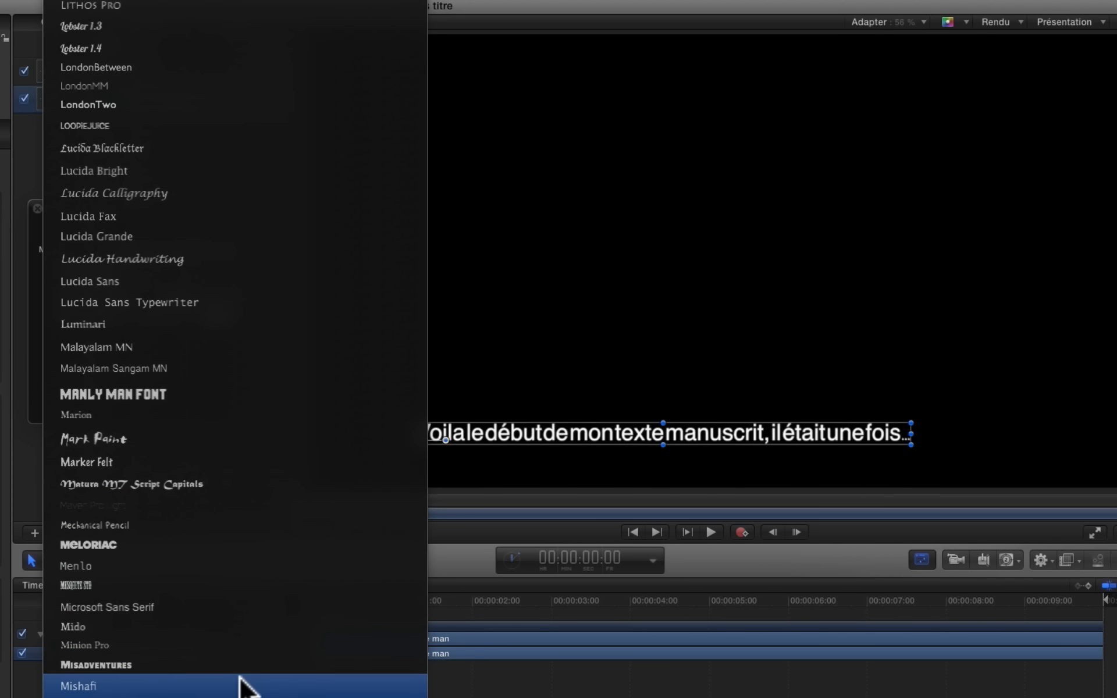
pyautogui.click(124, 543)
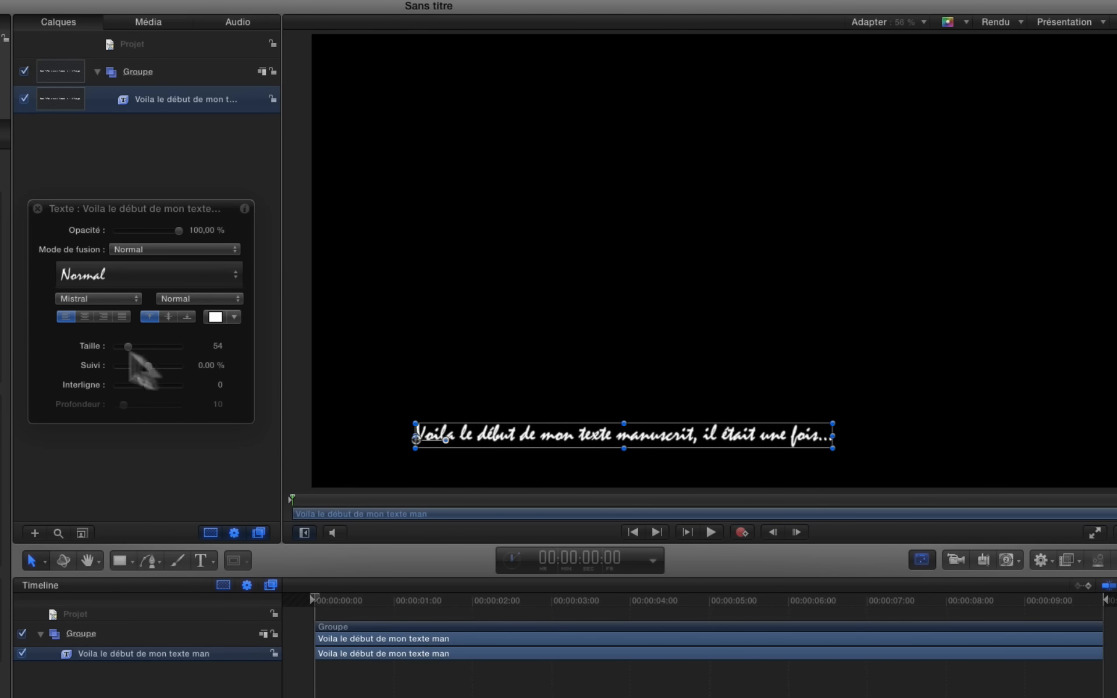
pyautogui.moveTo(124, 345); pyautogui.dragTo(133, 345)
pyautogui.moveTo(411, 439); pyautogui.dragTo(411, 441)
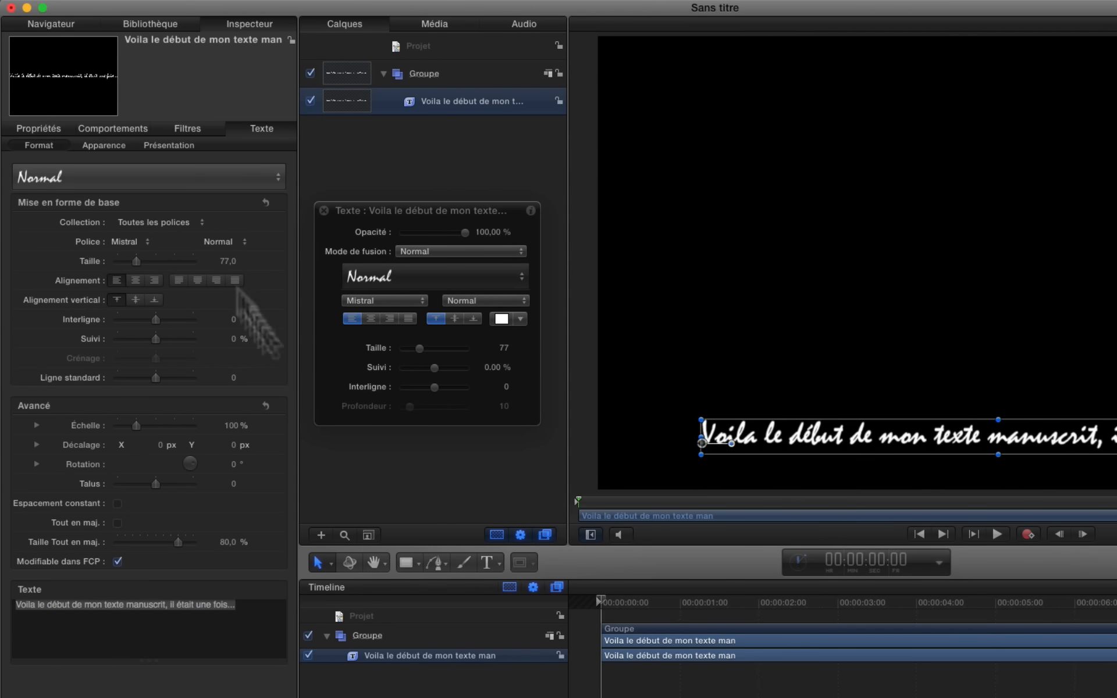
# - Set the text's Machine à écrire Fin parameter to 0 % and keyframe it at the start of the timeline
pyautogui.moveTo(104, 89)
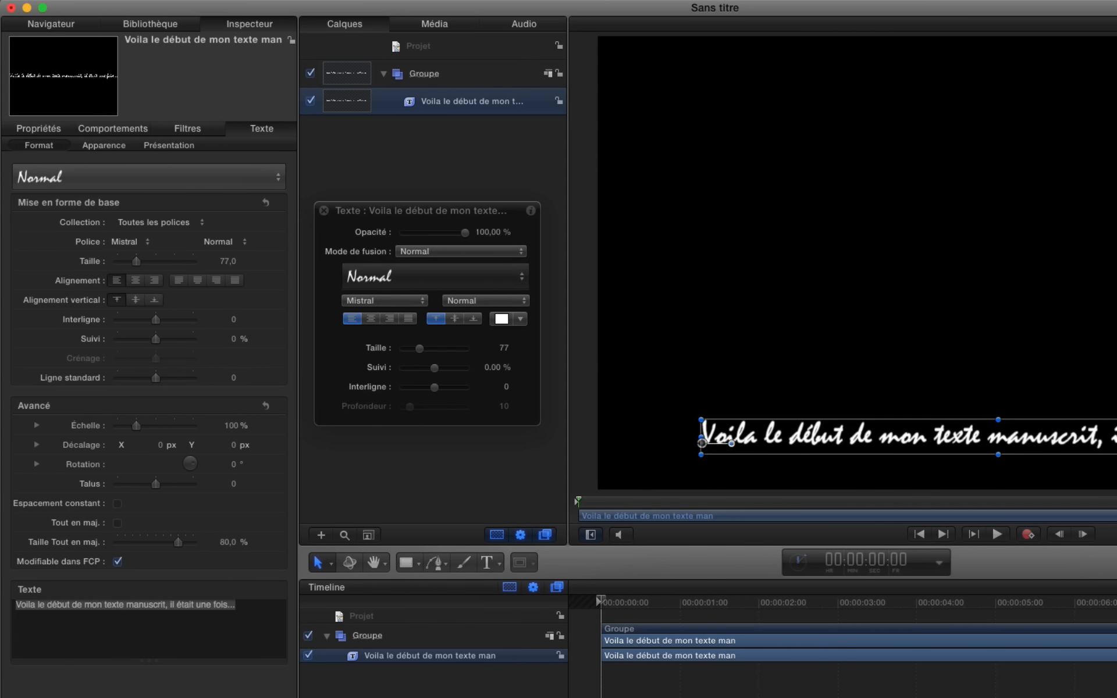
pyautogui.click(167, 145)
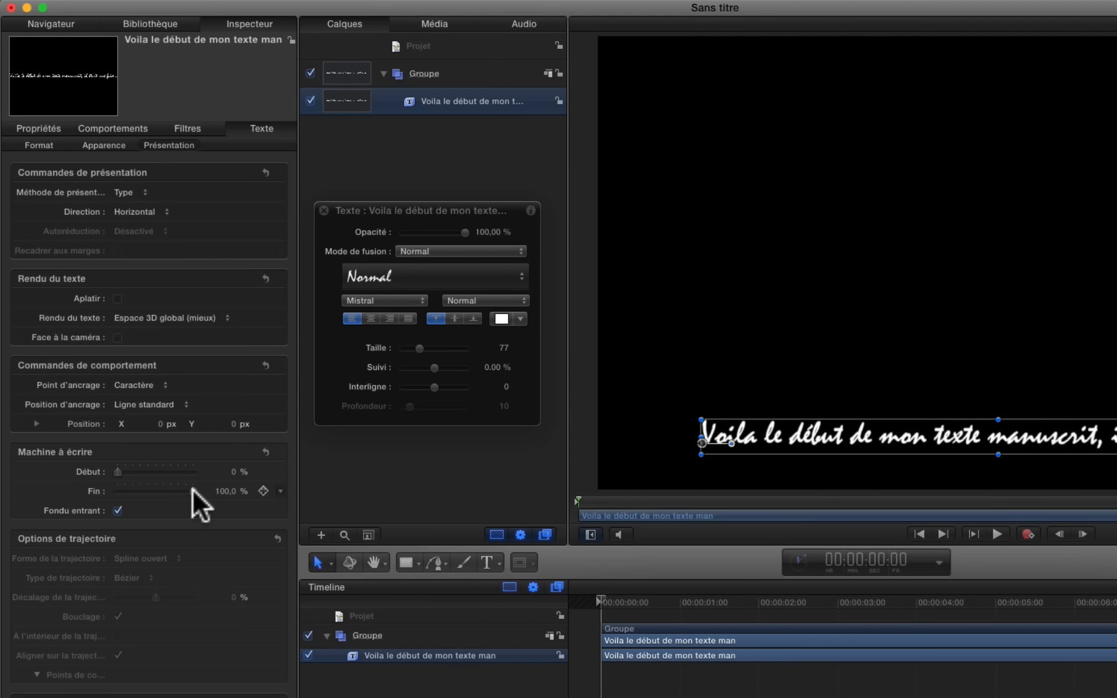
pyautogui.moveTo(193, 491); pyautogui.dragTo(40, 502)
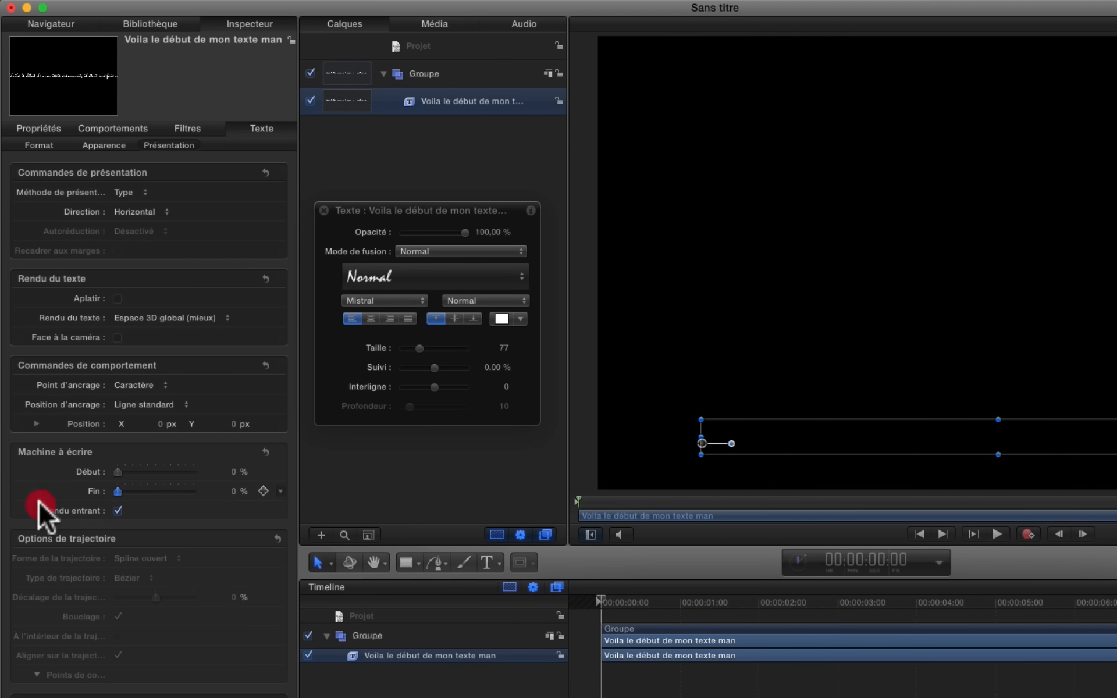
pyautogui.click(263, 490)
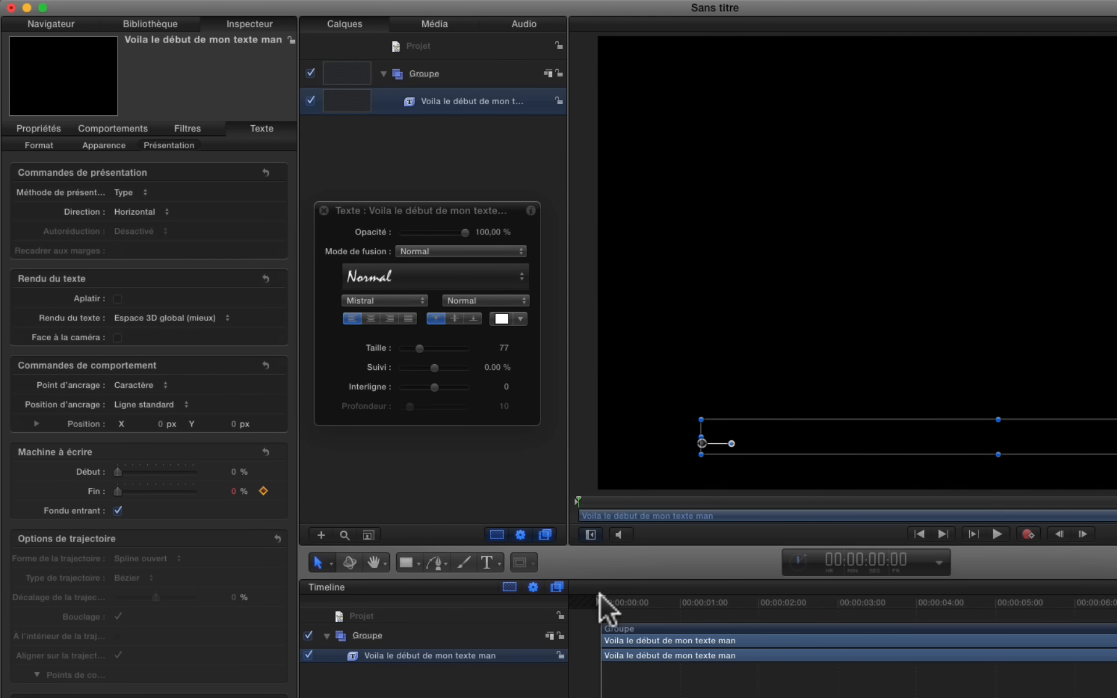
# - Set the Machine à écrire Fin parameter to 100 % at 00:00:06:07 as its second keyframe
pyautogui.moveTo(601, 595); pyautogui.dragTo(949, 646)
pyautogui.moveTo(1024, 646); pyautogui.dragTo(1092, 664)
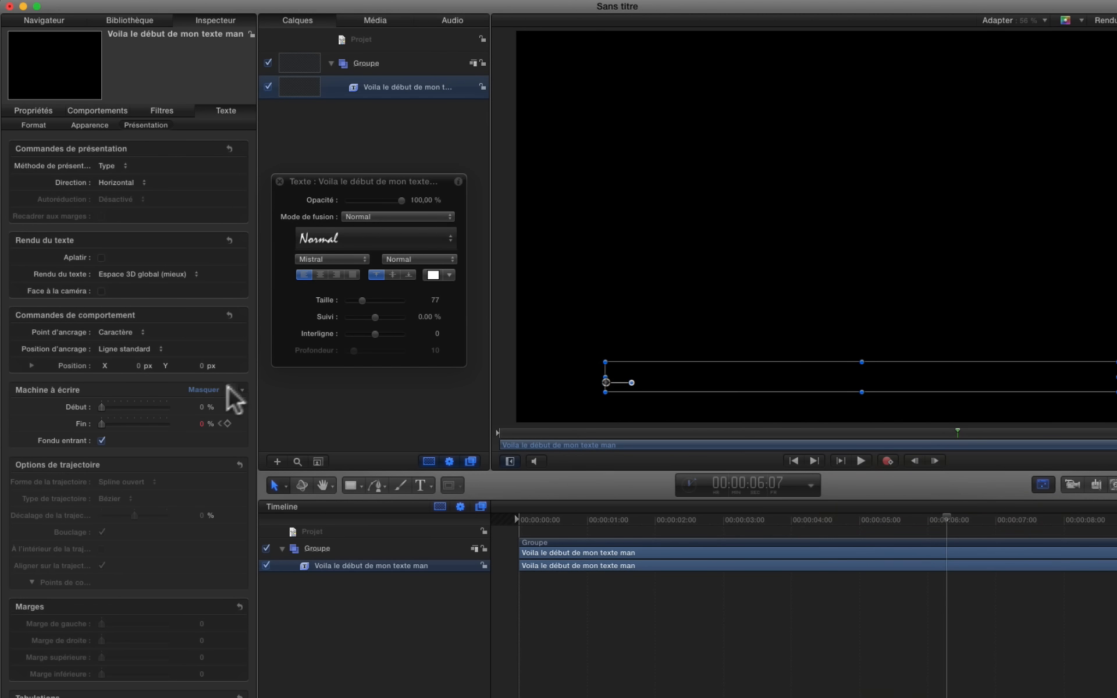
pyautogui.moveTo(99, 424); pyautogui.dragTo(218, 422)
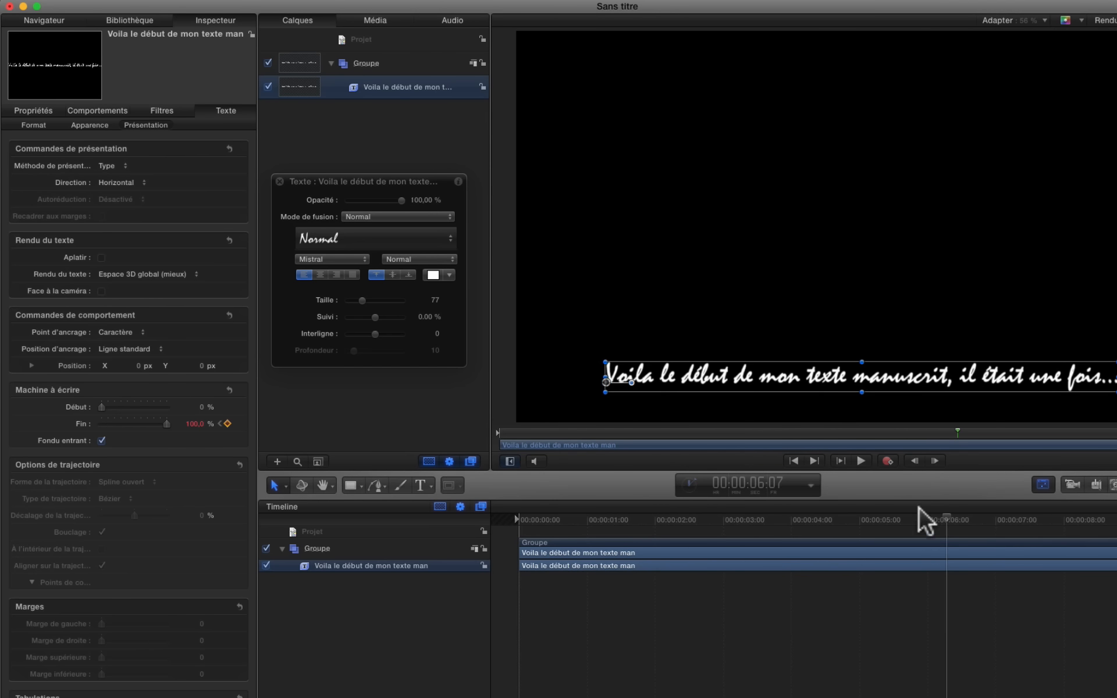
# - Play the writing animation from the start, stop at 00:00:05:09 and set Fin to 100 % there
pyautogui.moveTo(949, 514); pyautogui.dragTo(427, 514)
pyautogui.press('space')
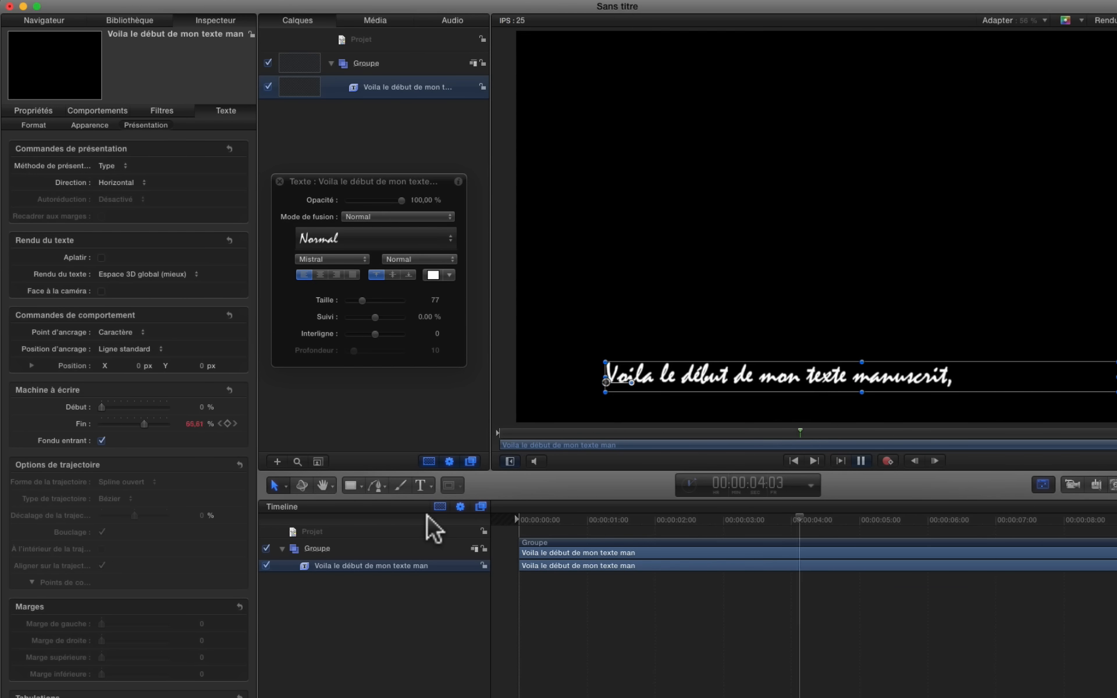
pyautogui.press('space')
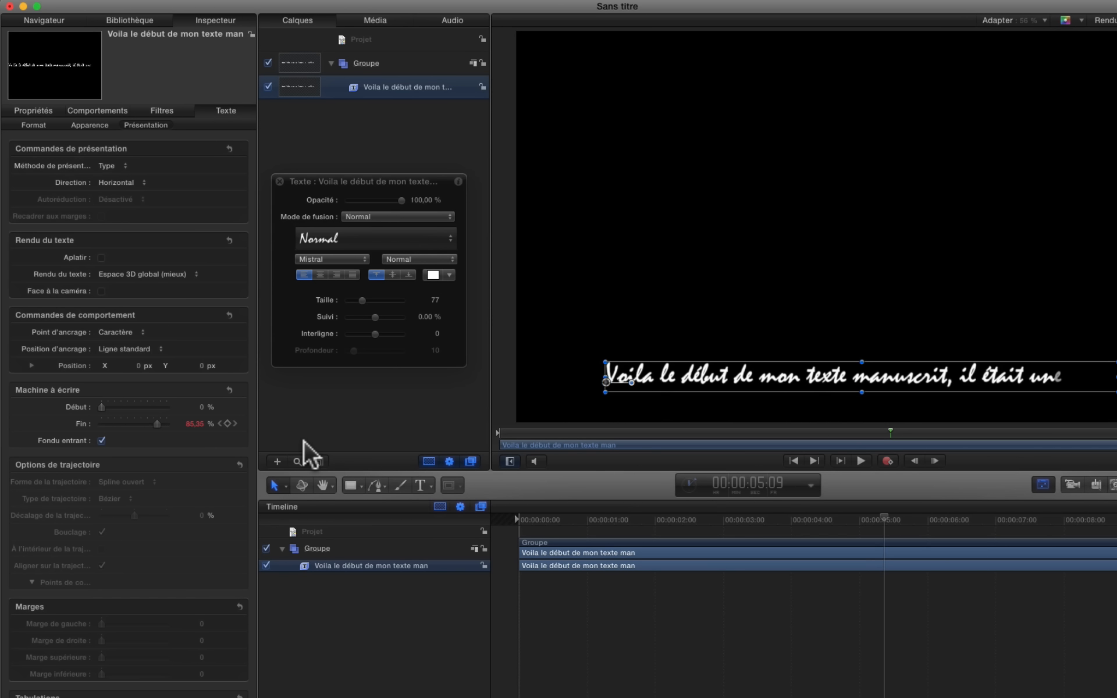
pyautogui.moveTo(154, 423); pyautogui.dragTo(168, 420)
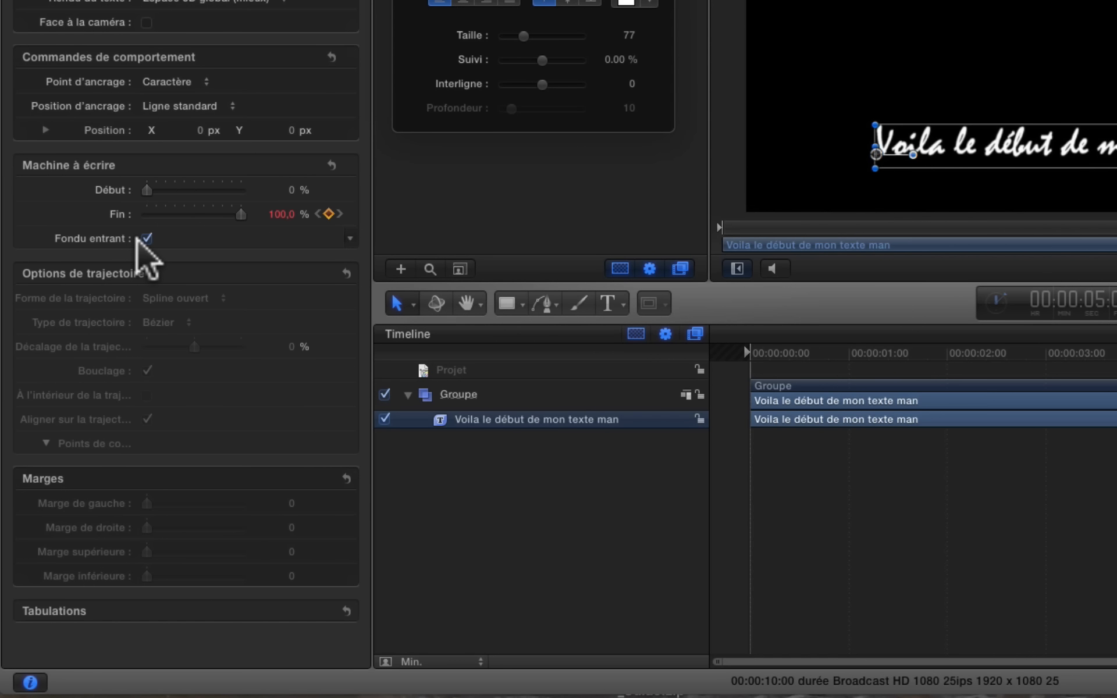
# - Publish the Fondu entrant and Fin parameters of the Machine à écrire group
pyautogui.rightClick(75, 240)
pyautogui.click(134, 464)
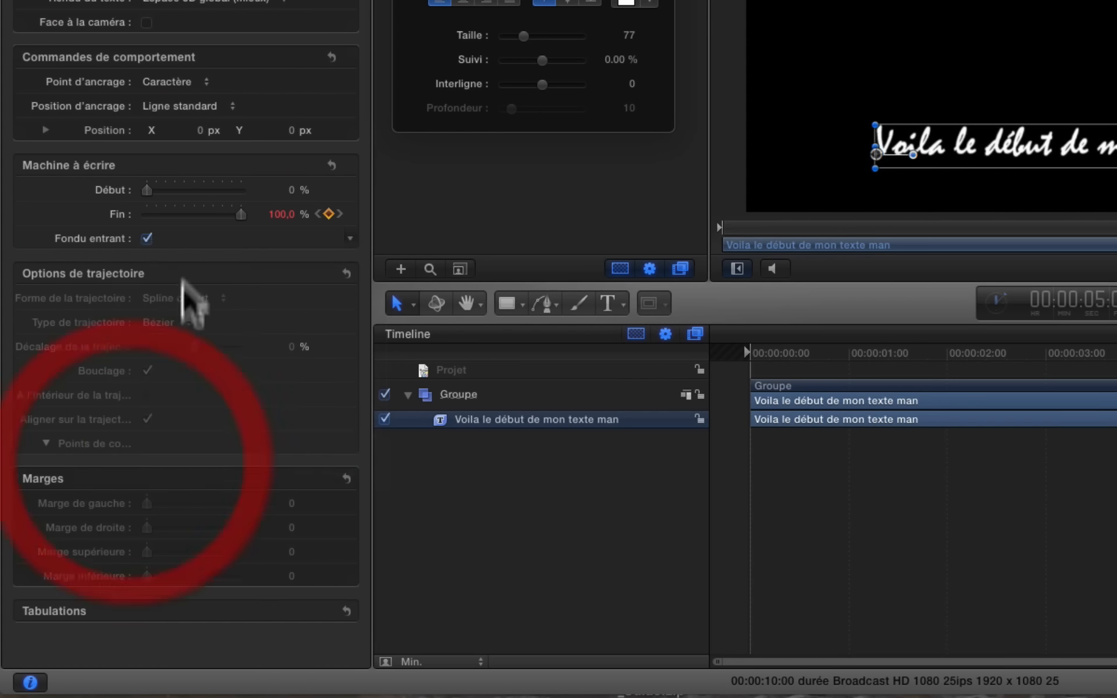
pyautogui.rightClick(113, 213)
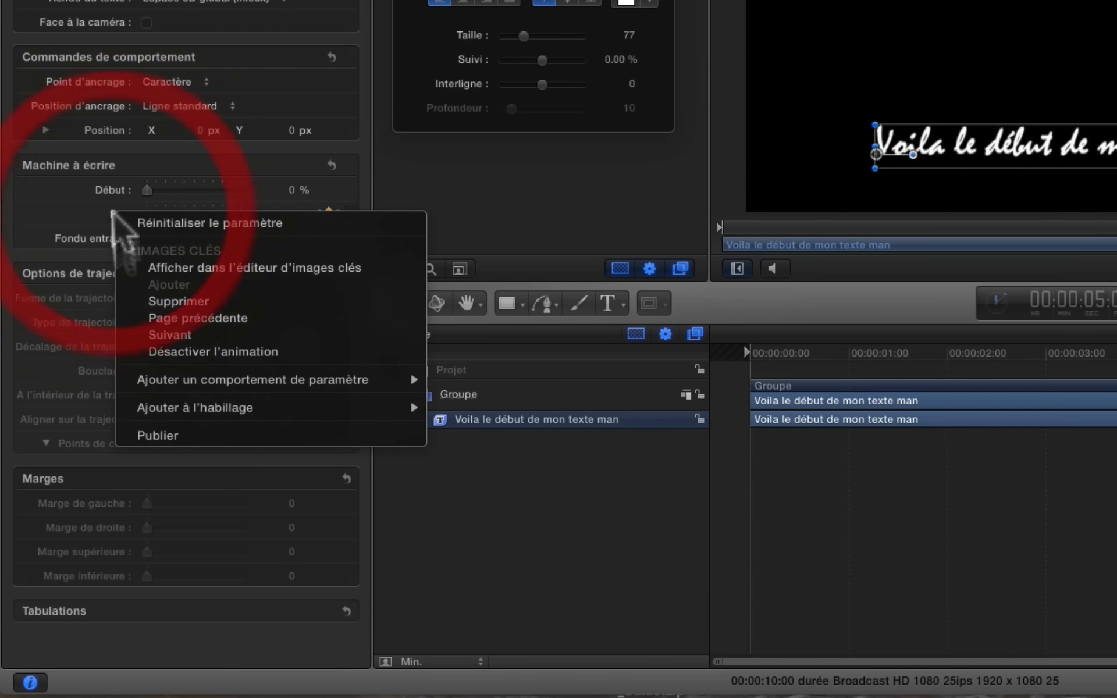
pyautogui.click(180, 438)
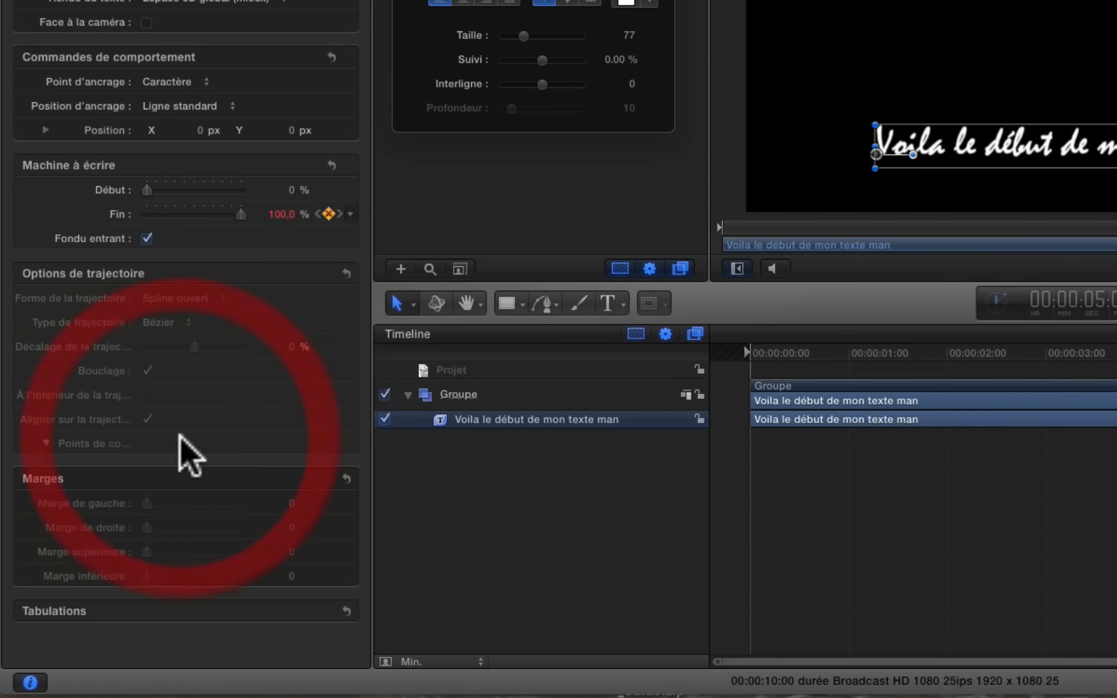
# - Rename the project's published Fin parameter as "vitesse écriture"
pyautogui.click(568, 64)
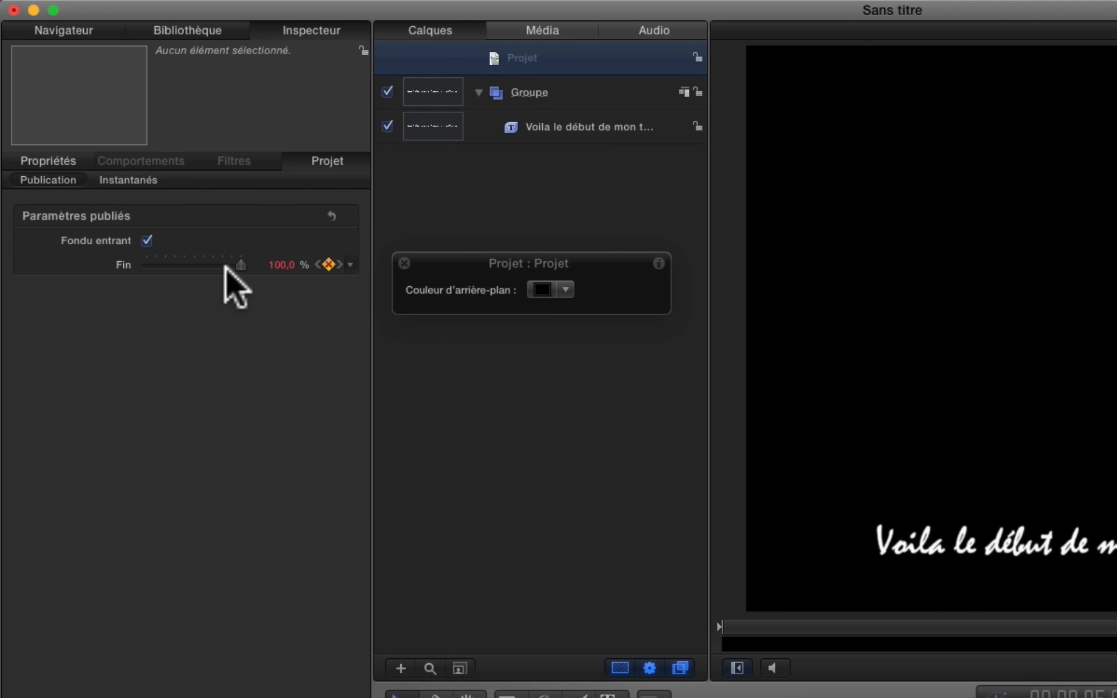
pyautogui.click(123, 264)
pyautogui.doubleClick(124, 265)
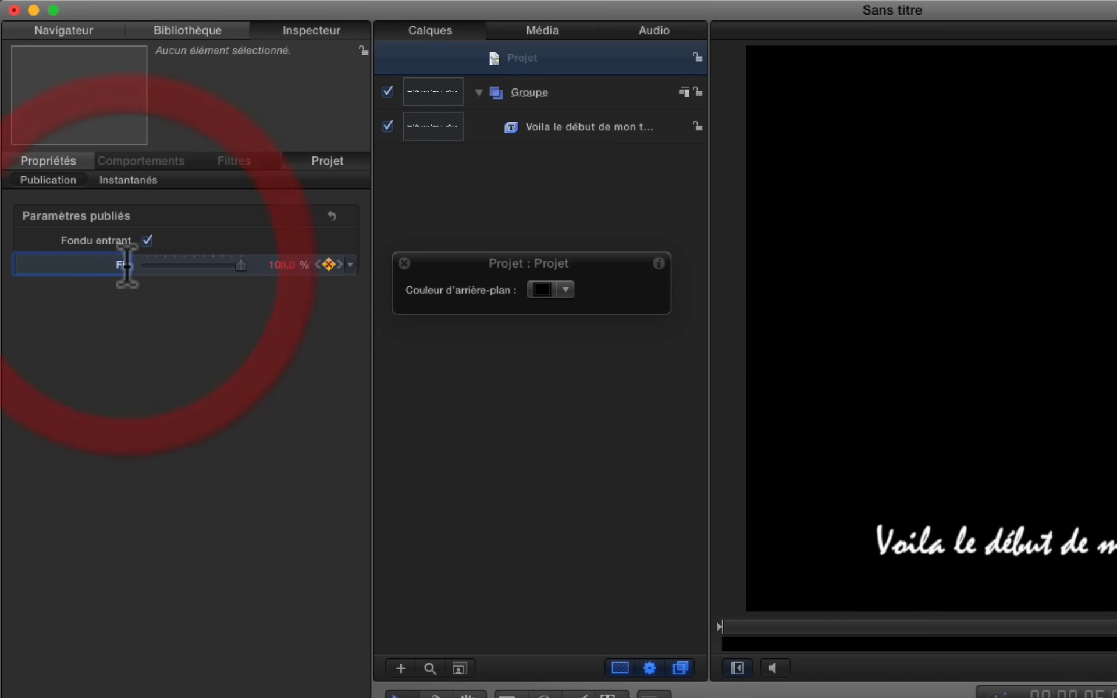
pyautogui.write('vitesse écriture')
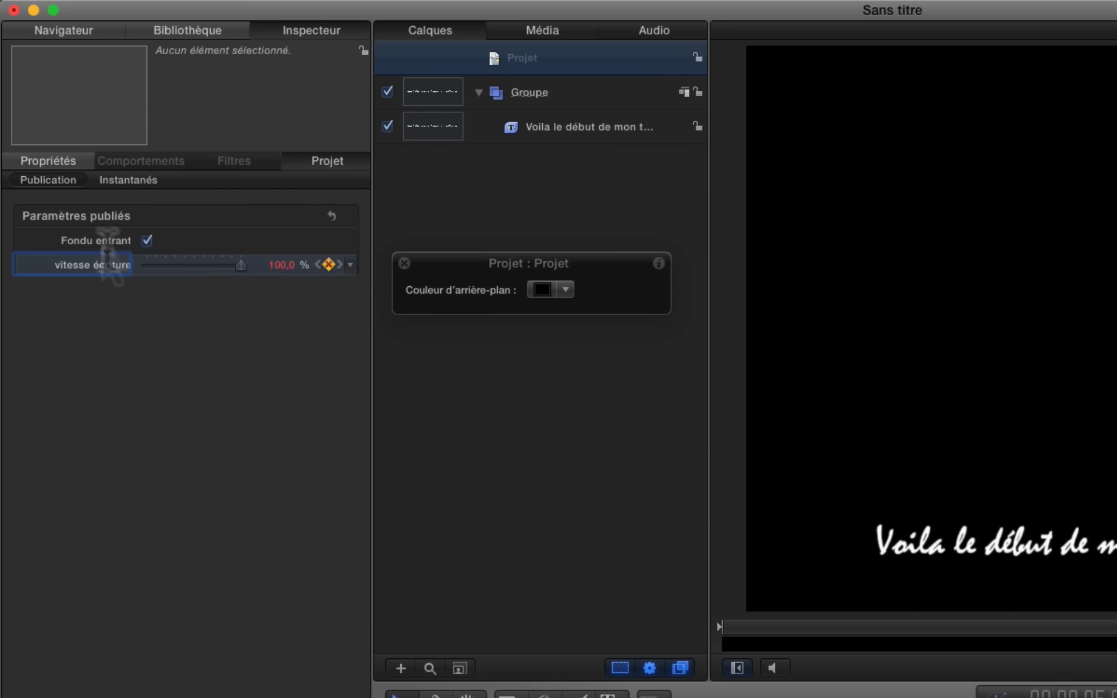
pyautogui.press('Return')
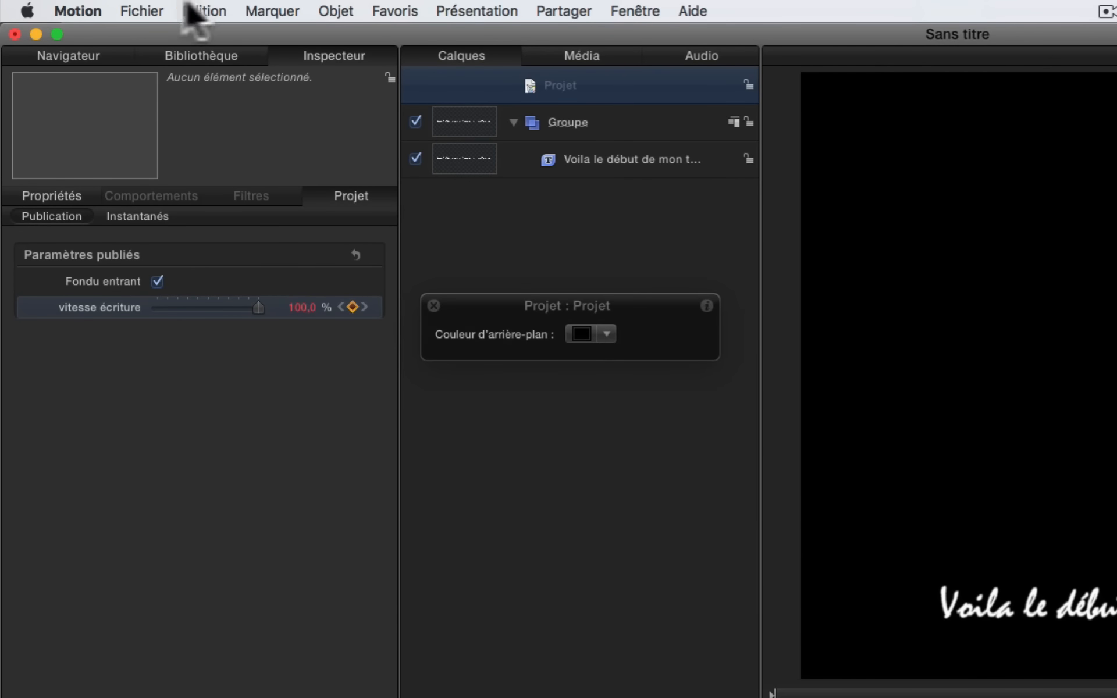
# - Publish the project as a Final Cut generator template named "Ecriture manuscrite" in the "Deveze gene" category
pyautogui.click(124, 5)
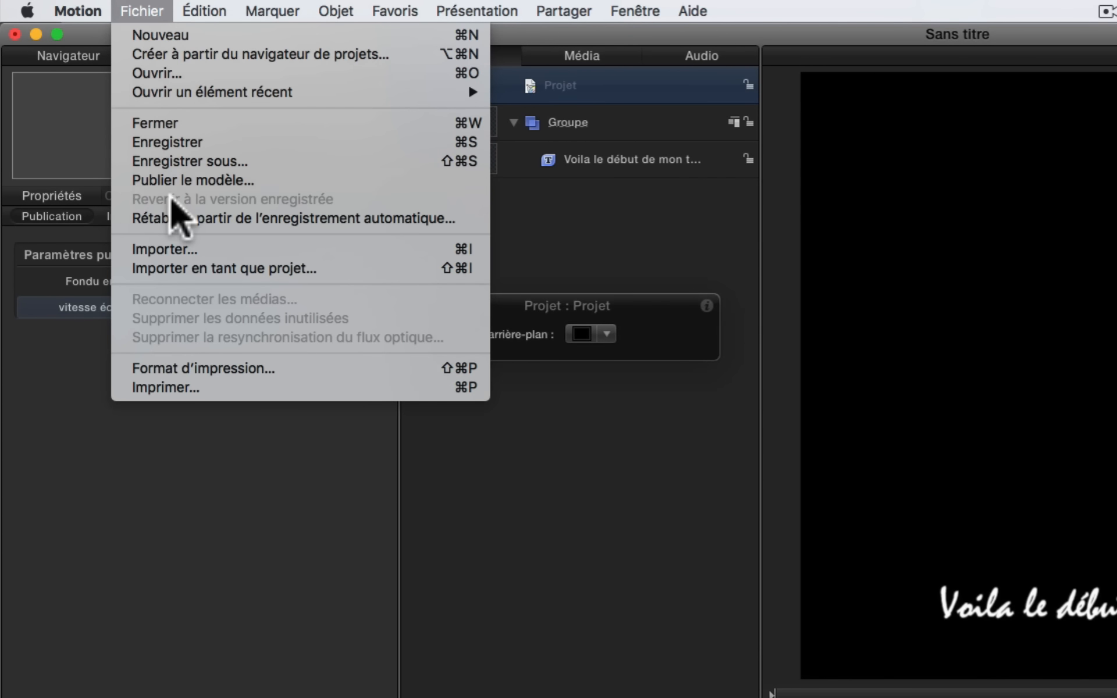
pyautogui.click(175, 181)
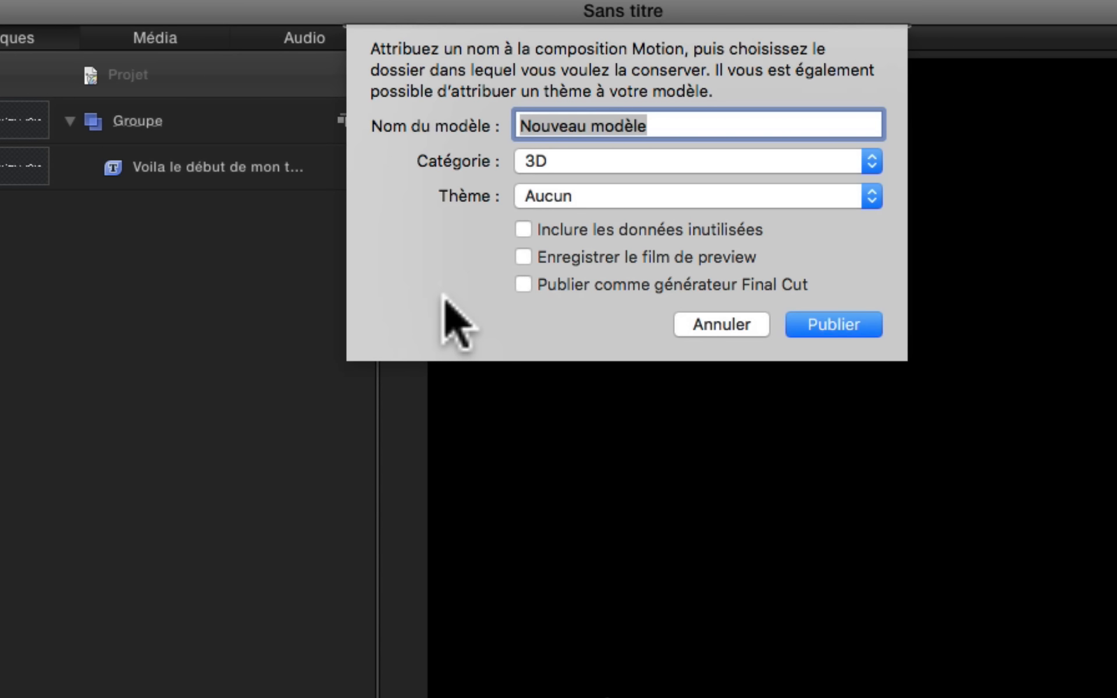
pyautogui.write('Ed')
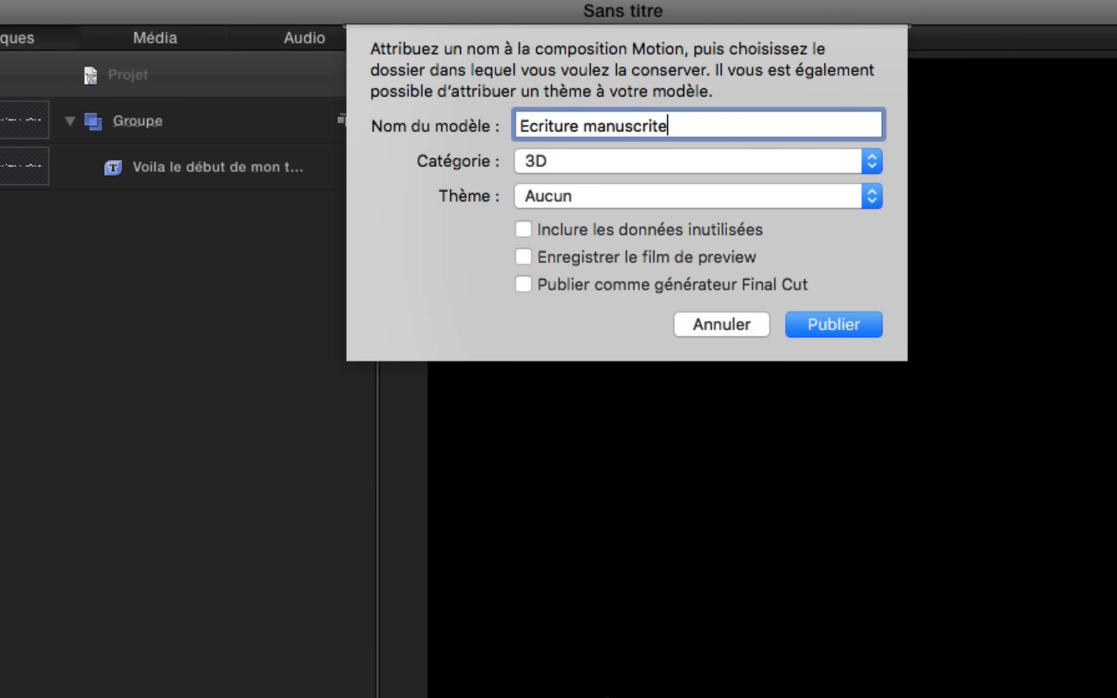
pyautogui.click(523, 284)
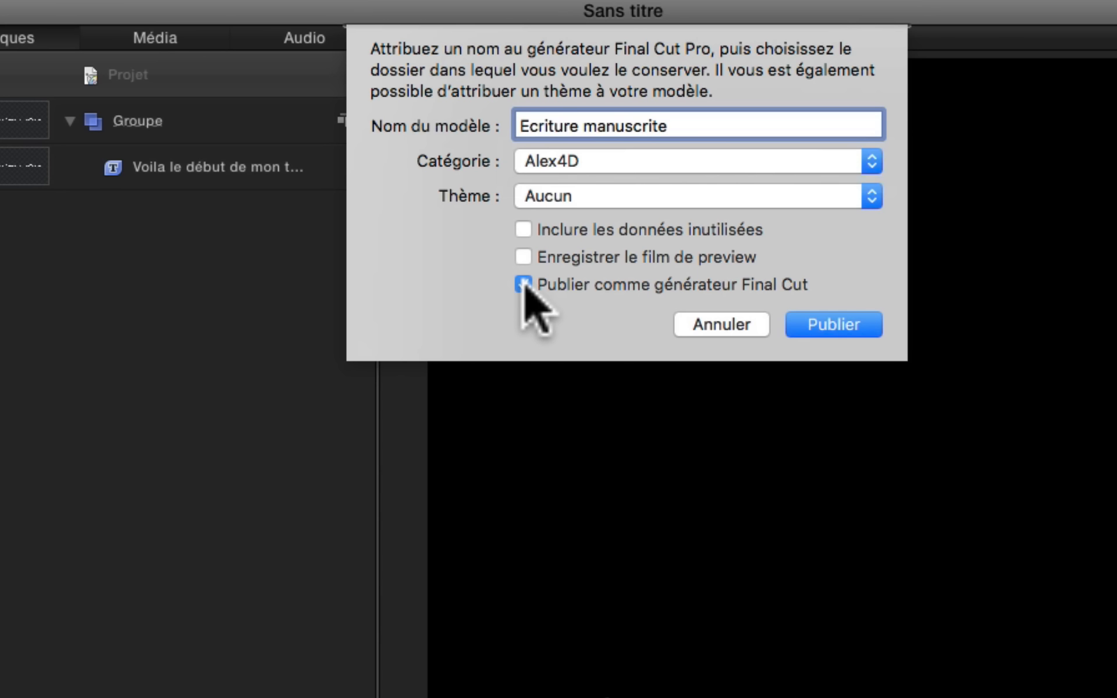
pyautogui.click(869, 161)
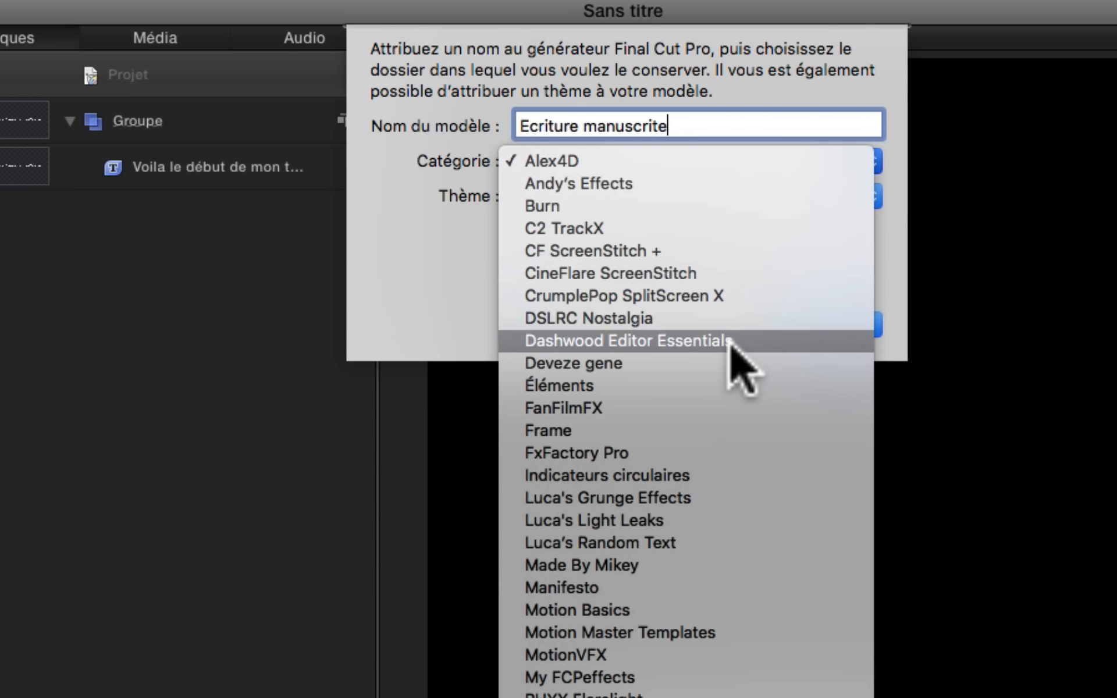
pyautogui.click(609, 364)
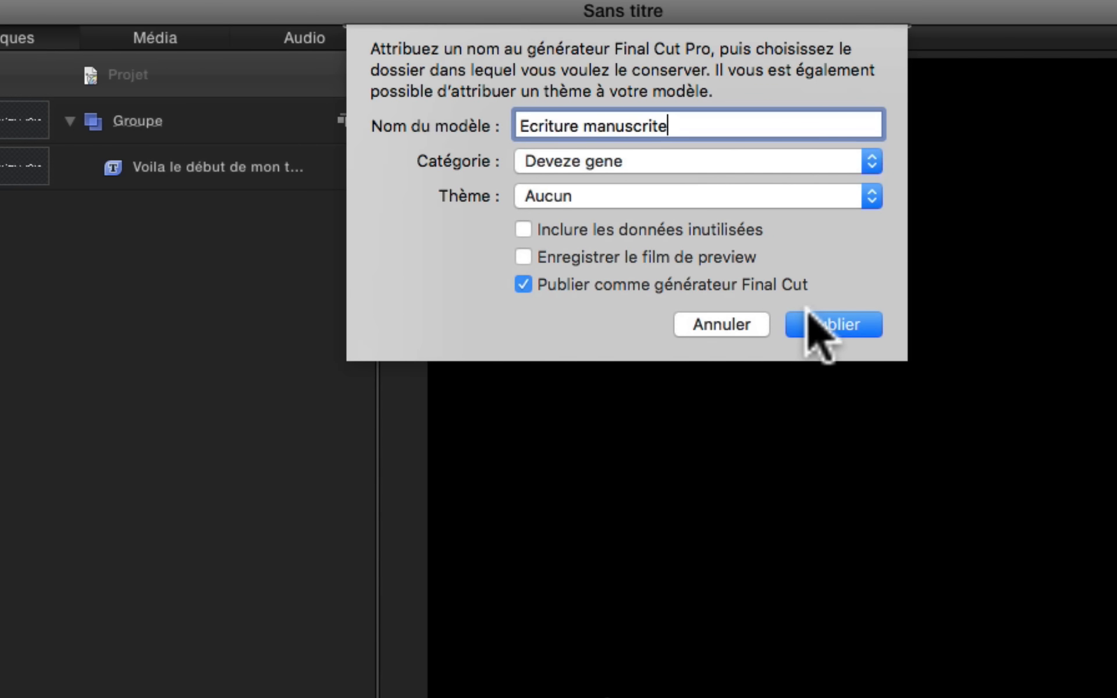
pyautogui.click(811, 313)
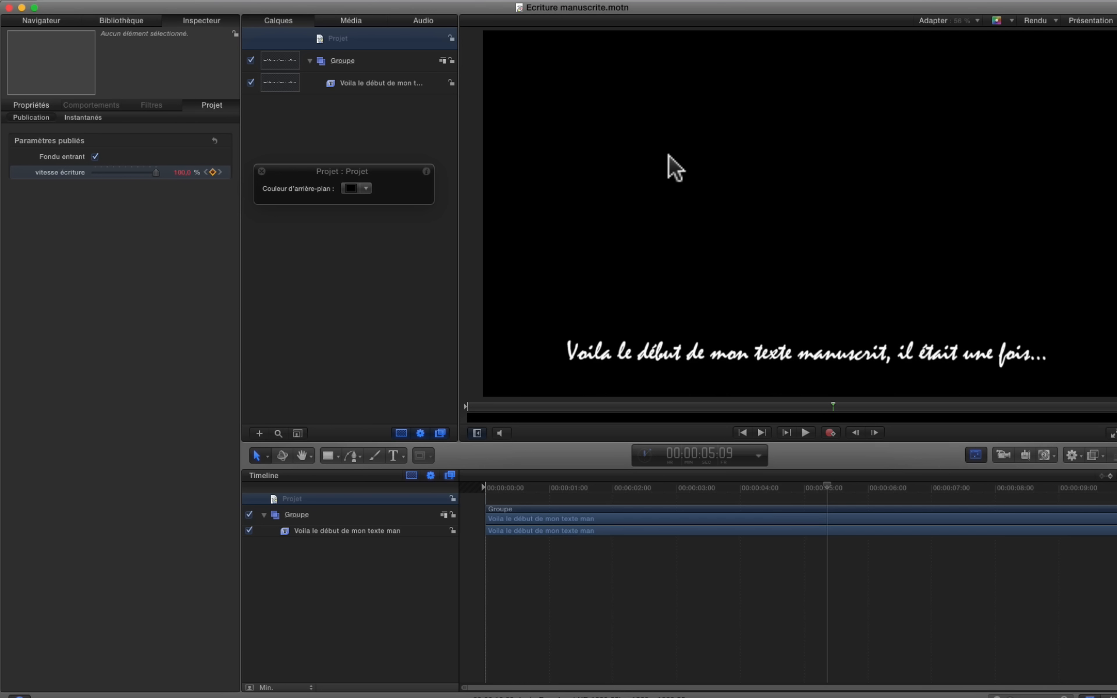
# - Switch to Final Cut Pro and place the playhead at 00:00:54:22 in the séquences Ronces timeline
pyautogui.press('super+Tab')
pyautogui.press('super+Tab')
pyautogui.press('super+Tab')
pyautogui.press('super+Tab')
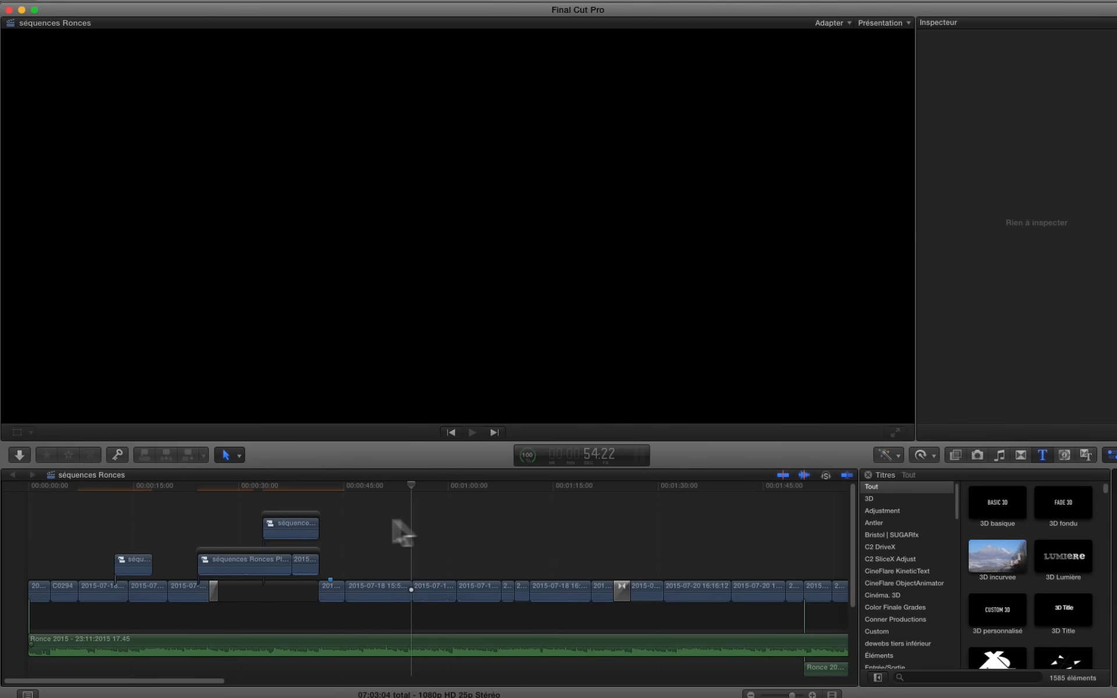
pyautogui.click(400, 487)
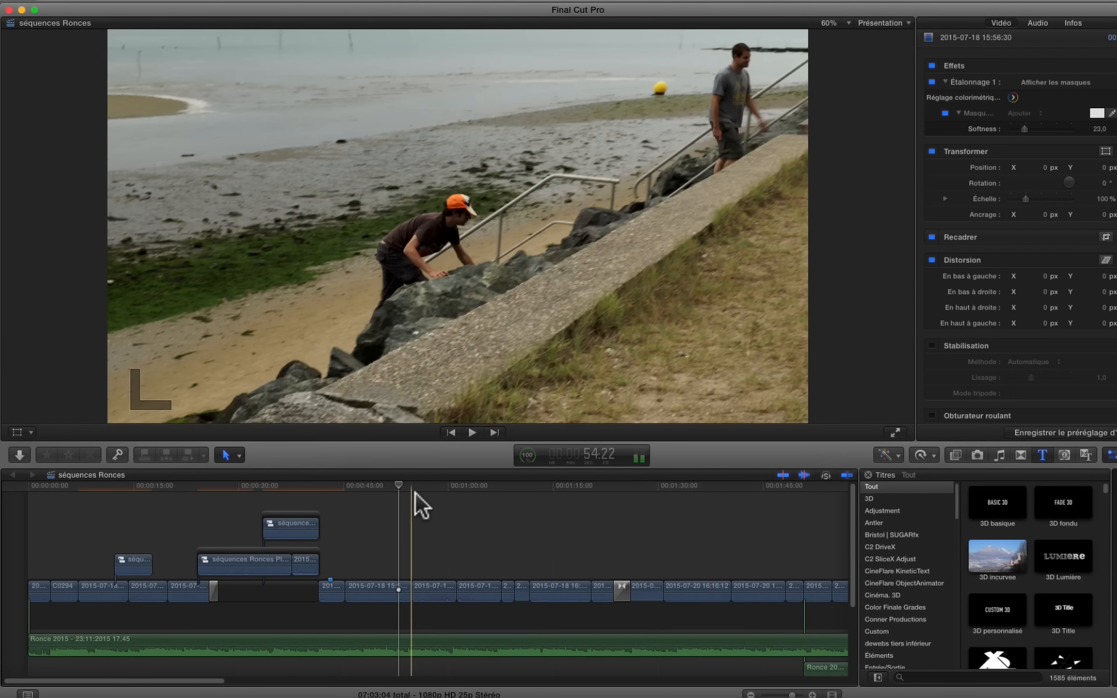
pyautogui.click(414, 494)
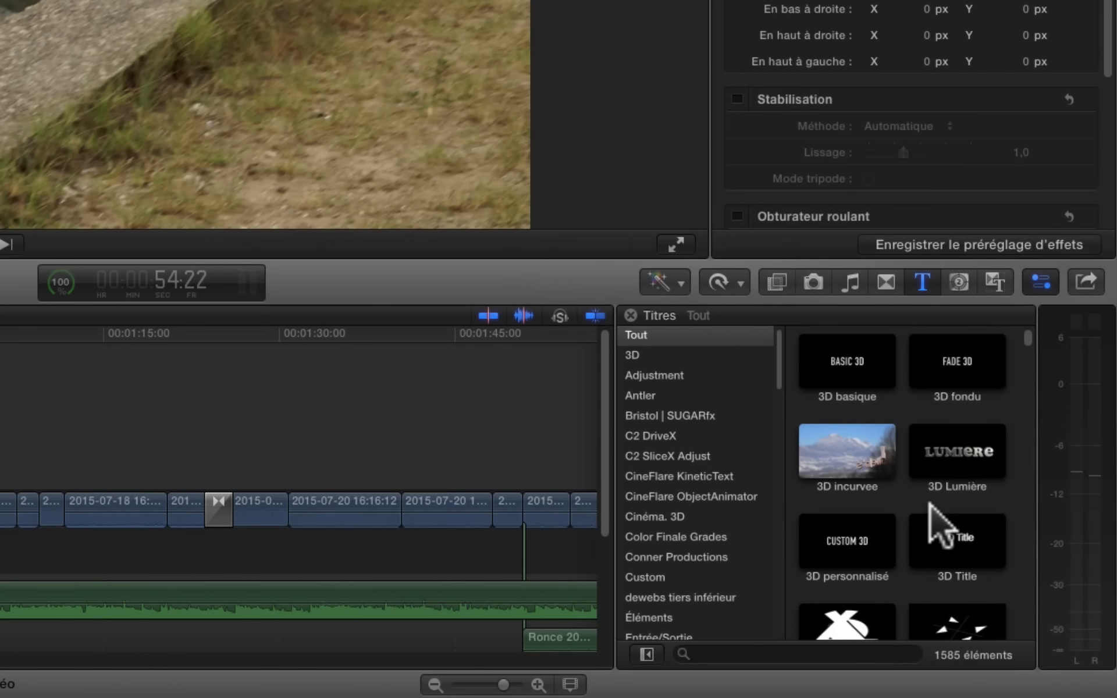
# - Add the Ecriture manuscrite generator from the Deveze gene category above the main clips at 00:00:54:22 and shorten it to 00:00:06:10
pyautogui.click(960, 282)
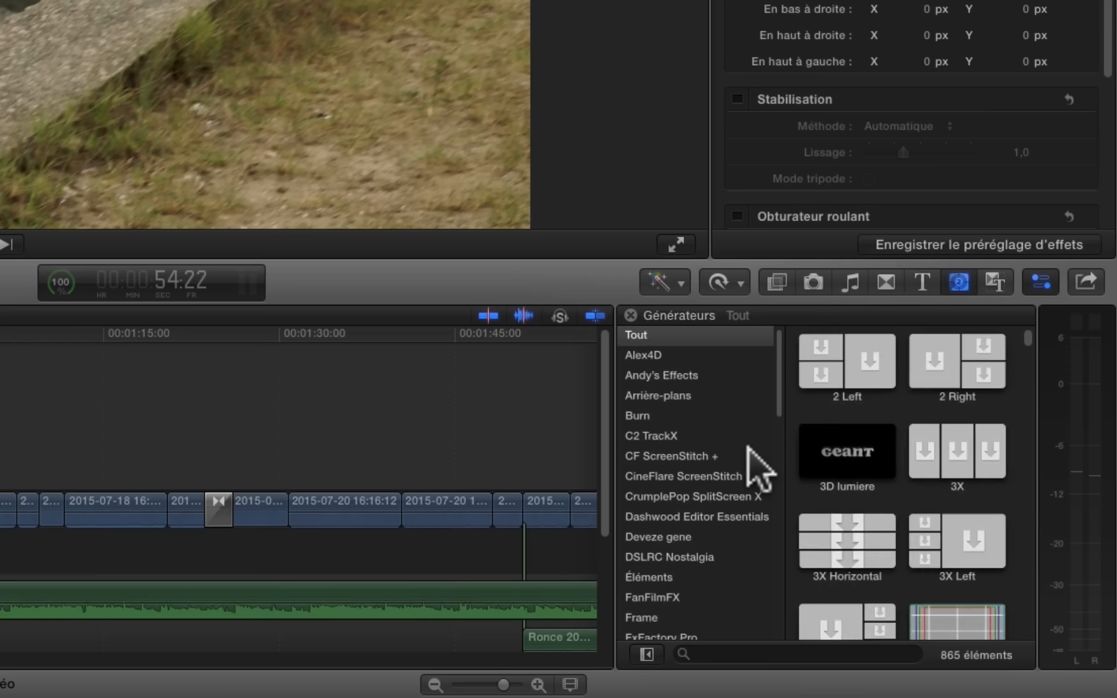
pyautogui.click(685, 535)
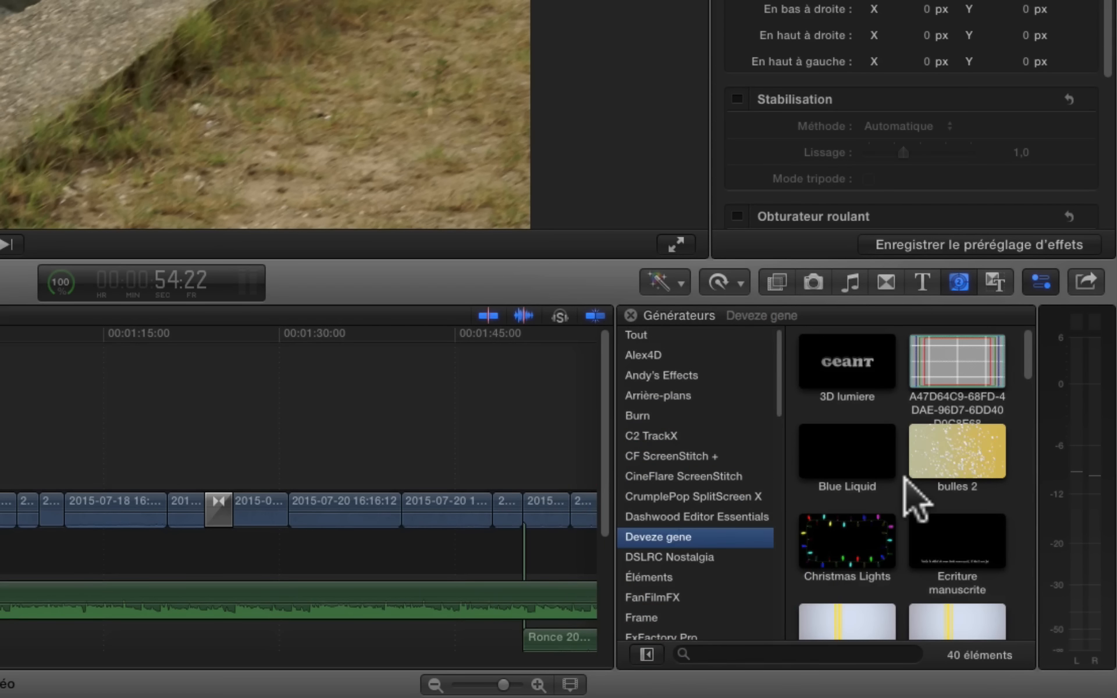
pyautogui.scroll(-3, 905, 487)
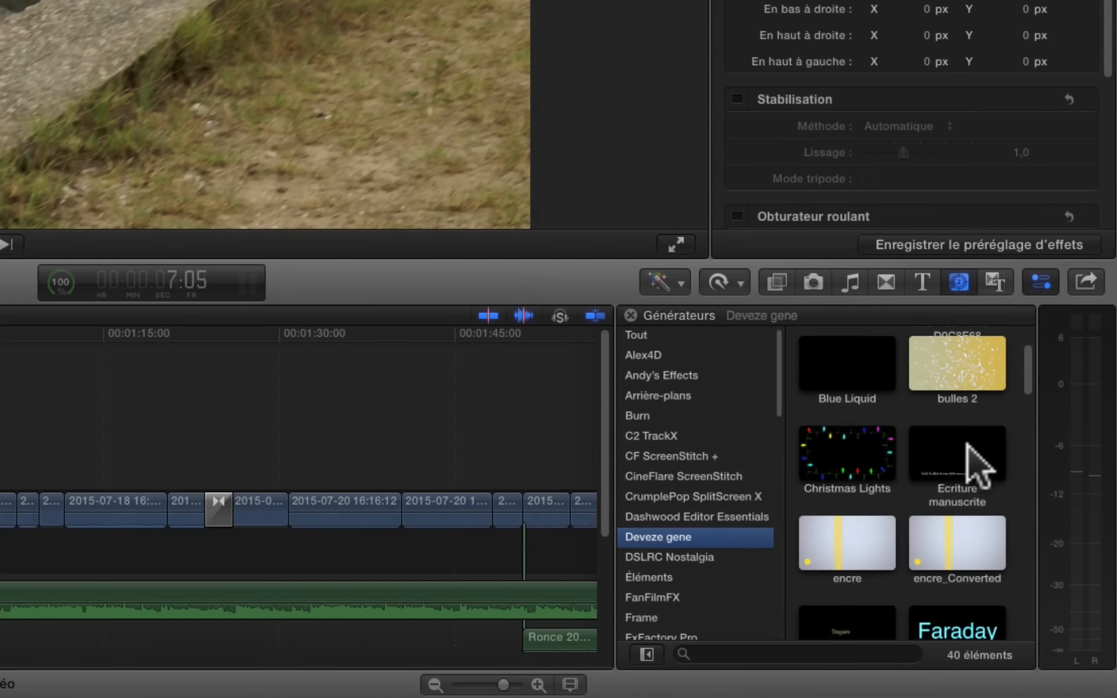
pyautogui.moveTo(972, 461); pyautogui.dragTo(0, 438)
pyautogui.moveTo(499, 627); pyautogui.dragTo(488, 630)
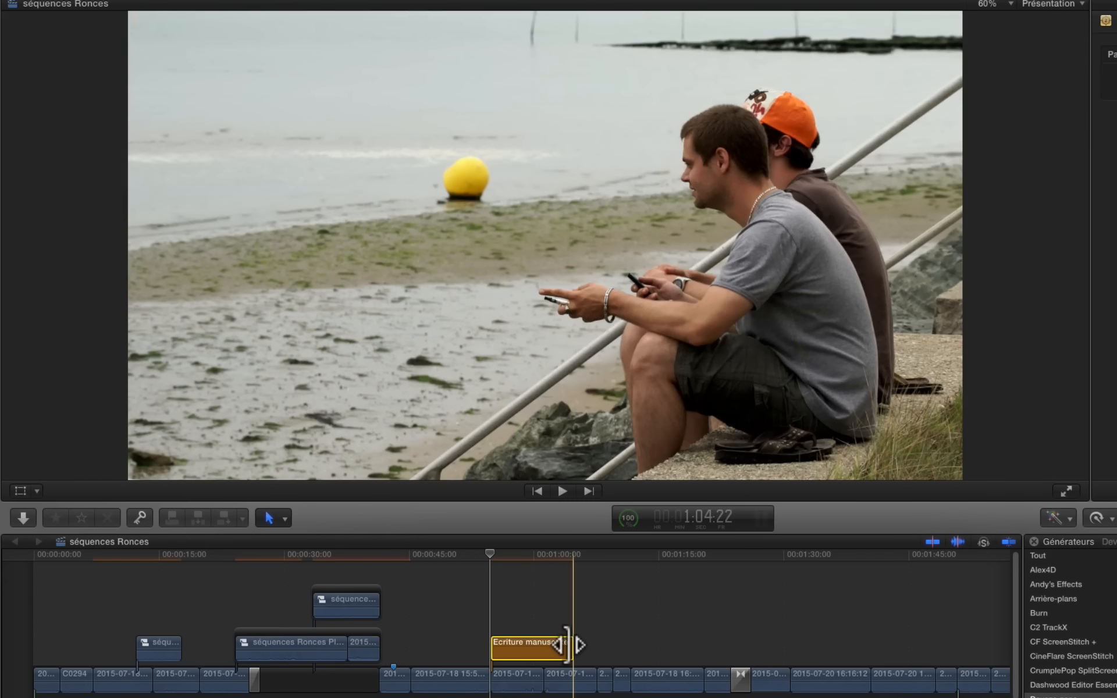
pyautogui.moveTo(574, 651); pyautogui.dragTo(542, 653)
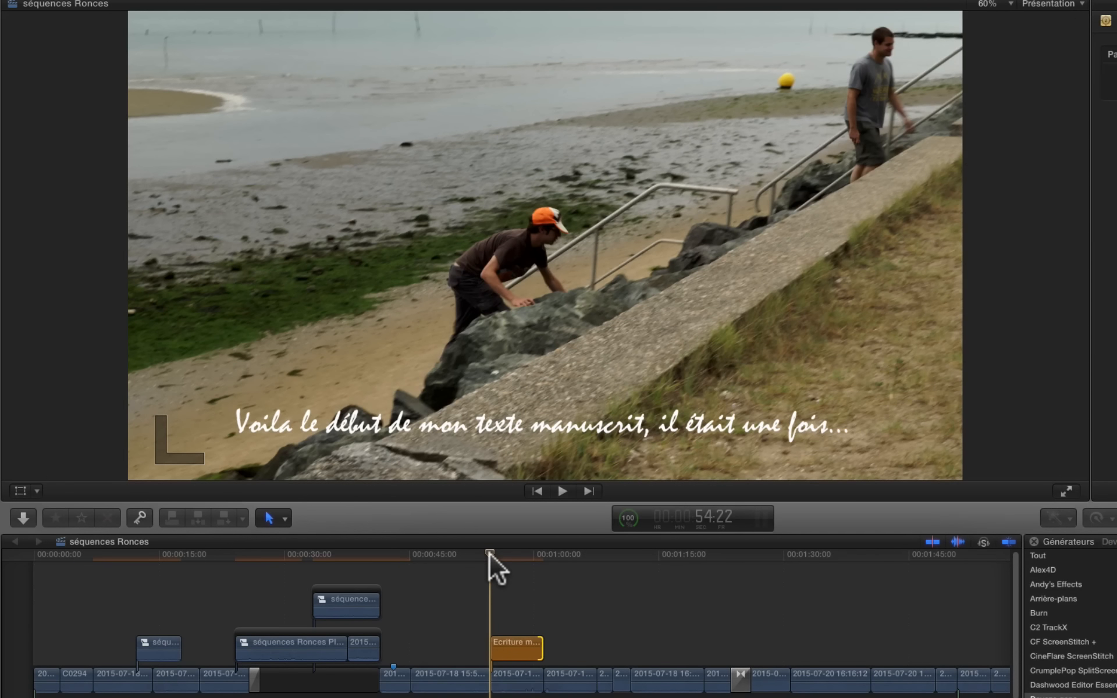
# - Preview the Ecriture manuscrite clip and set its vitesse écriture to 0 % at 00:00:54:22
pyautogui.press('space')
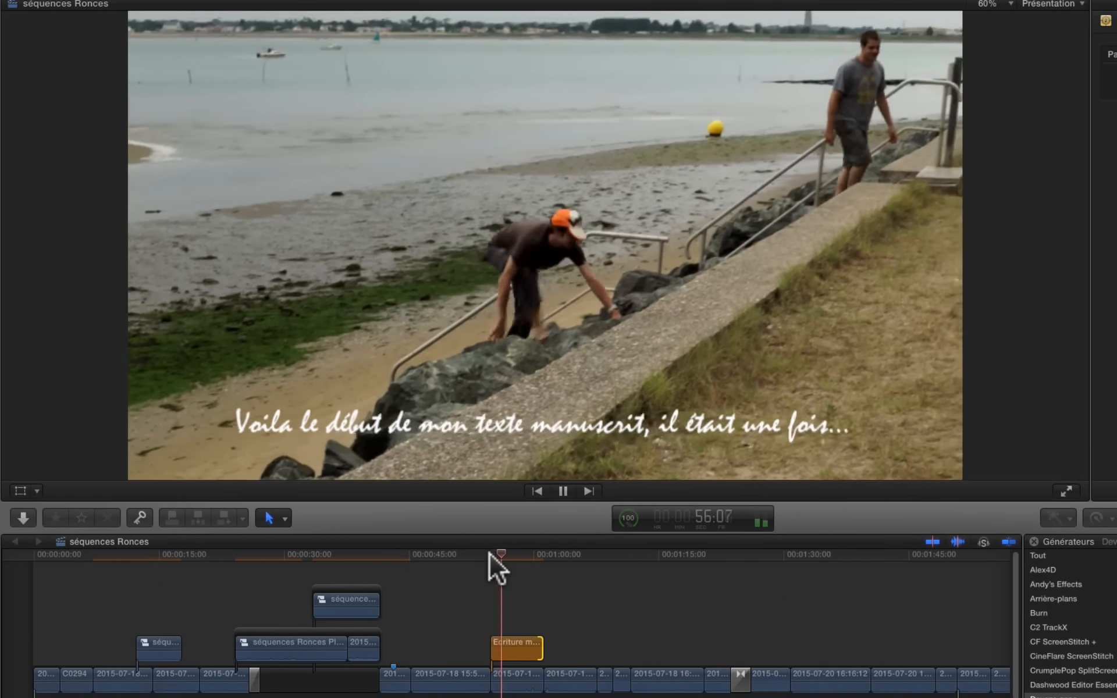
pyautogui.press('space')
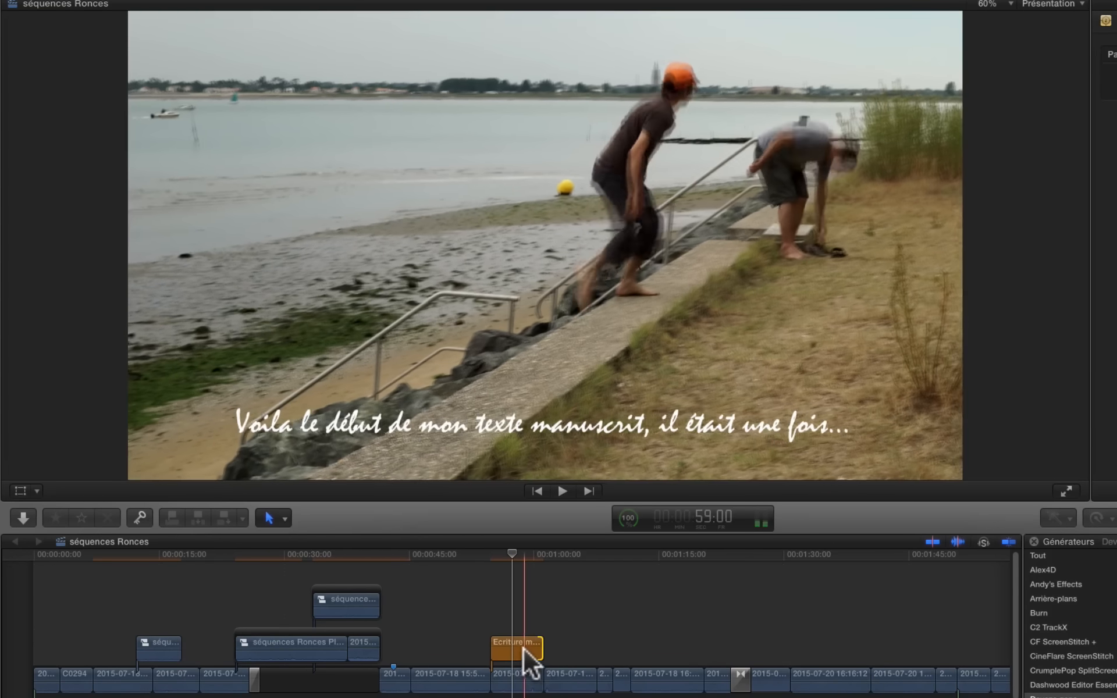
pyautogui.click(520, 648)
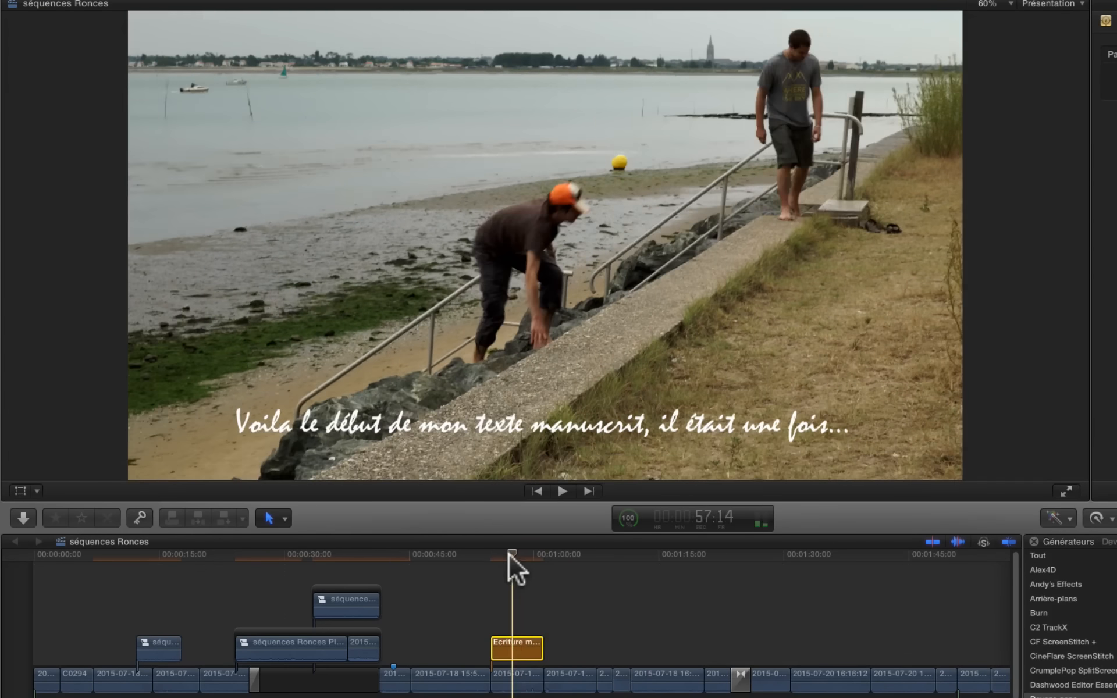
pyautogui.press('super+4')
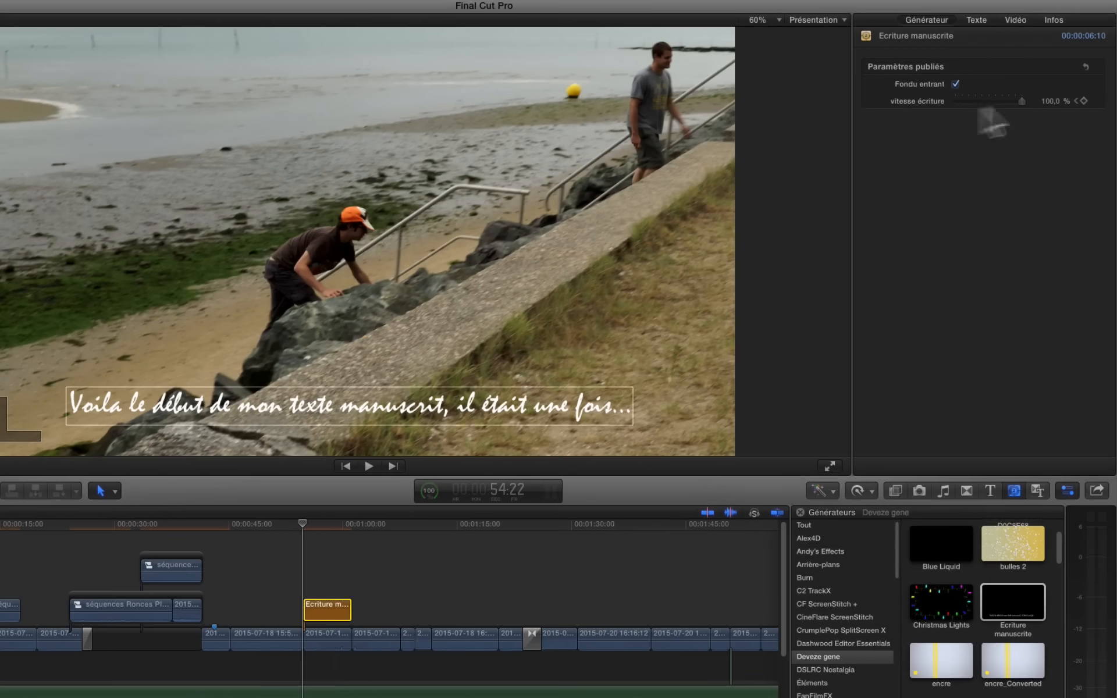
pyautogui.moveTo(1019, 100); pyautogui.dragTo(845, 76)
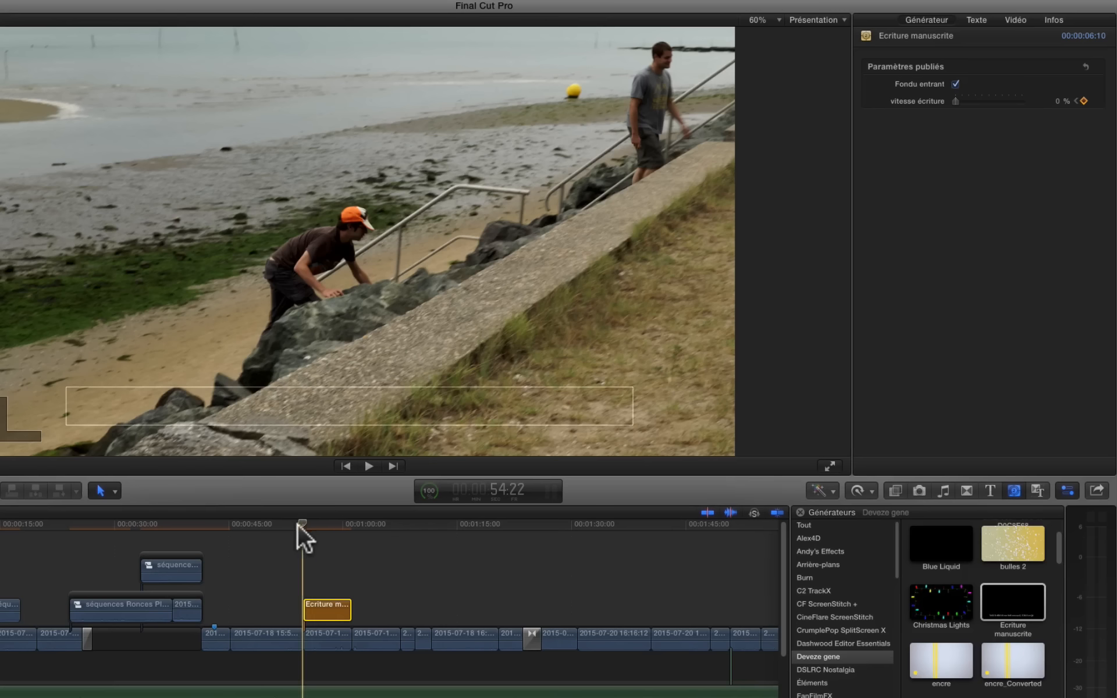
# - Set the clip's vitesse écriture to 100 % at 00:00:58:05 and play the writing animation from the clip's start
pyautogui.moveTo(300, 522); pyautogui.dragTo(326, 526)
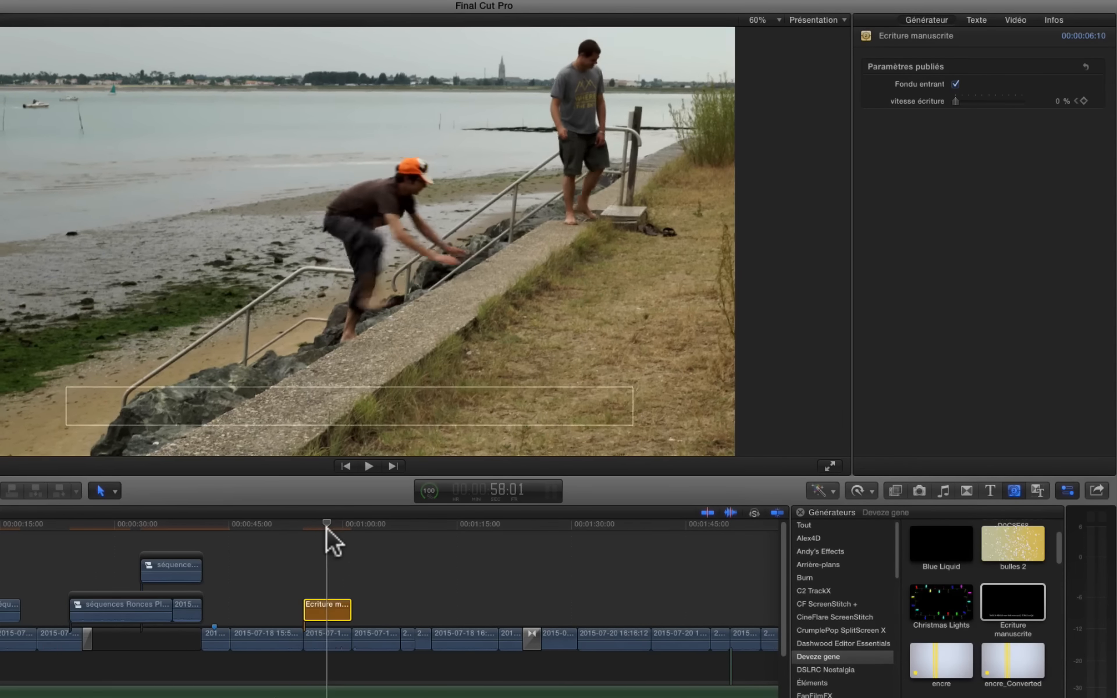
pyautogui.click(327, 526)
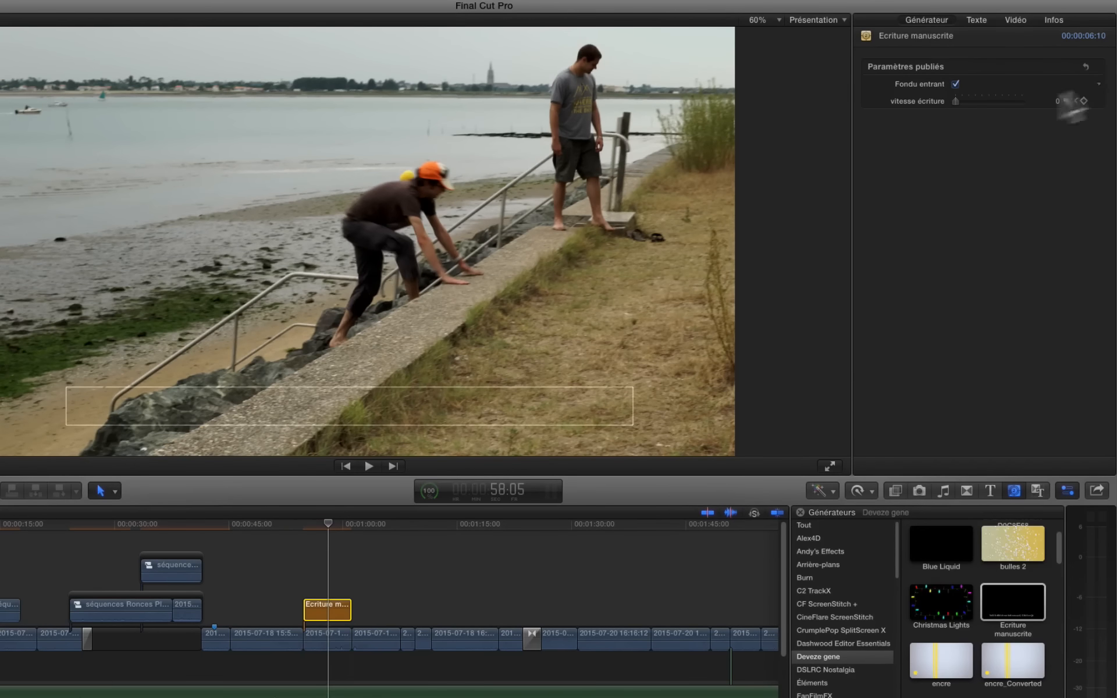
pyautogui.moveTo(955, 99); pyautogui.dragTo(1060, 111)
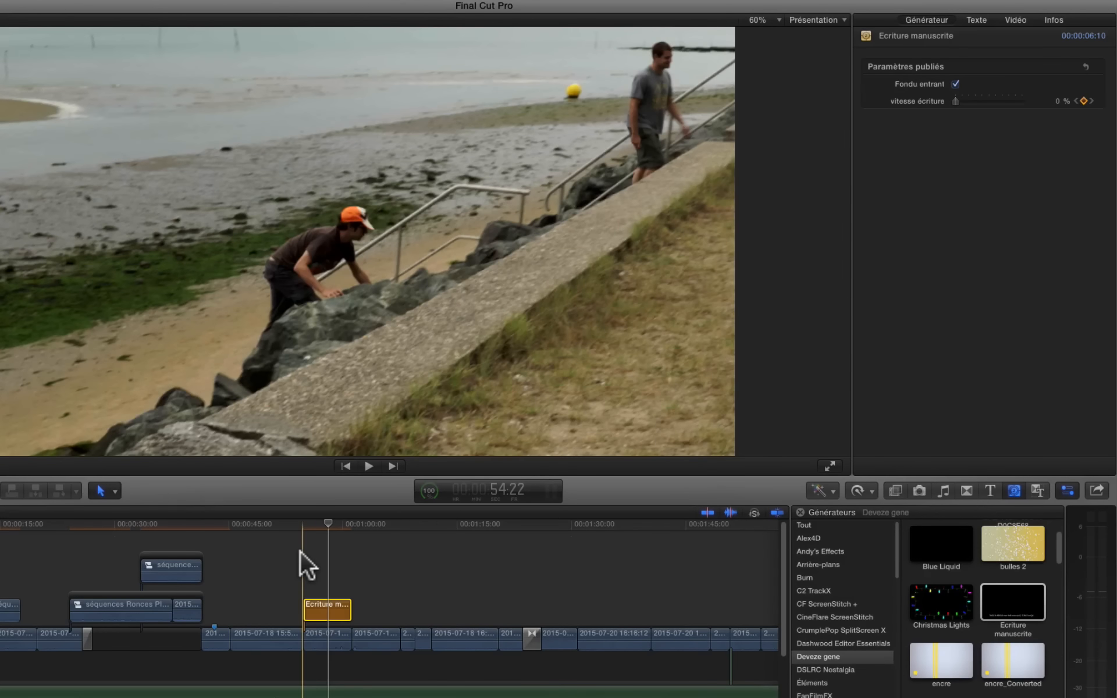
pyautogui.press('space')
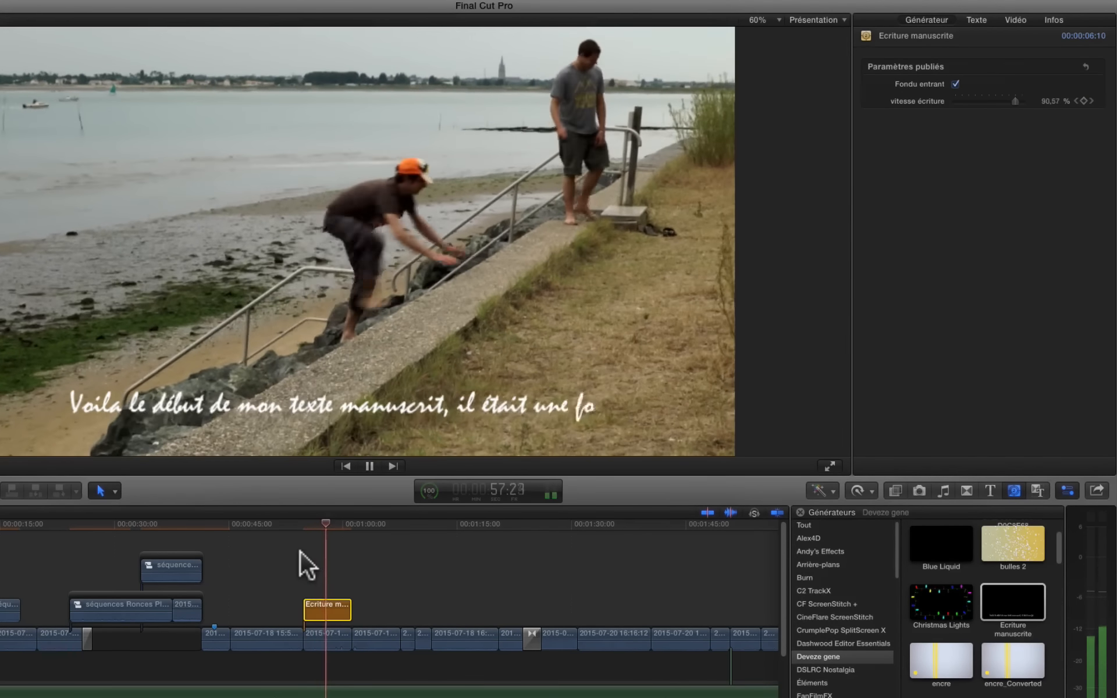
pyautogui.press('space')
# - Move the playhead to 00:00:58:16 and enable the drop shadow (Ombre portée) on the handwritten text
pyautogui.click(326, 522)
pyautogui.moveTo(326, 522); pyautogui.dragTo(331, 522)
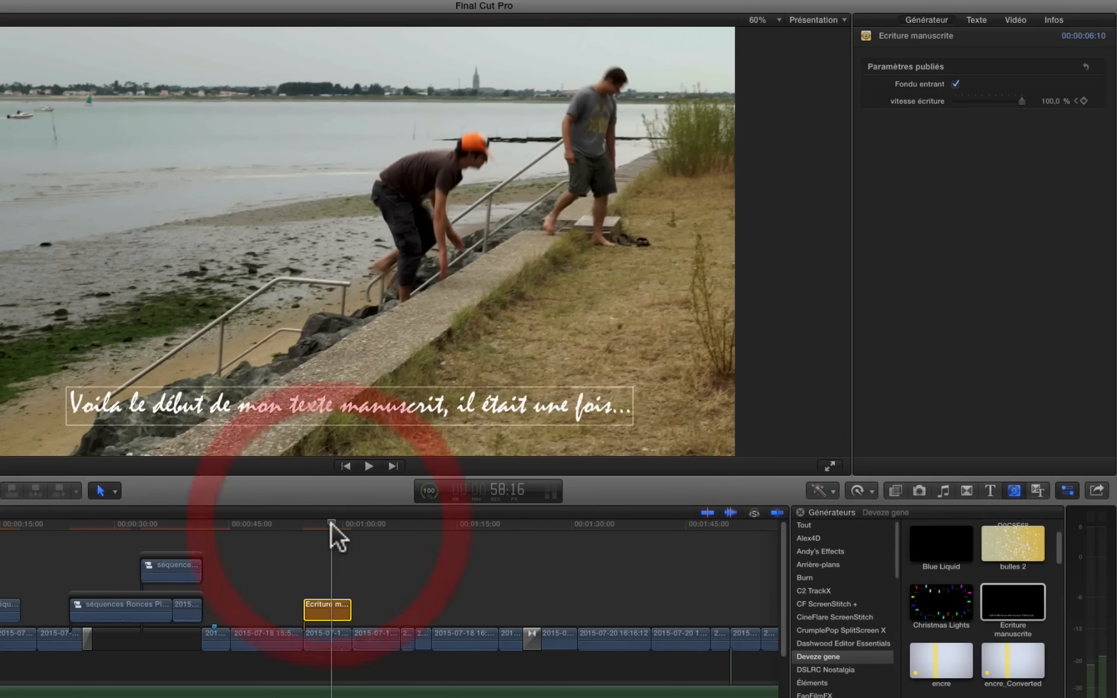
pyautogui.click(978, 19)
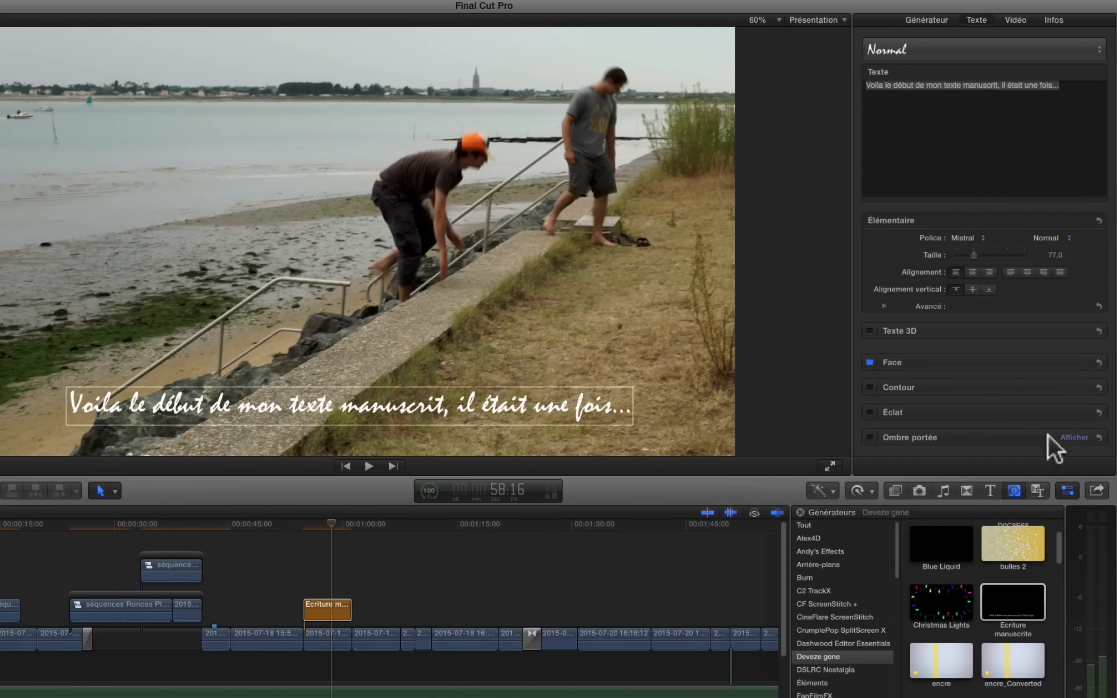
pyautogui.click(871, 434)
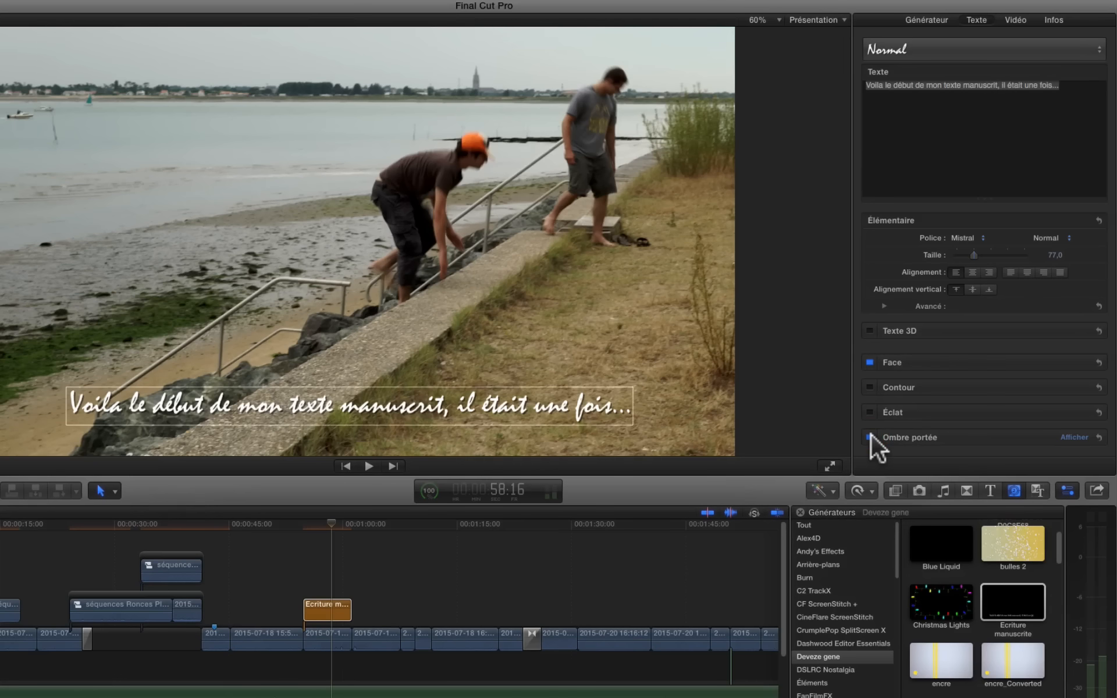